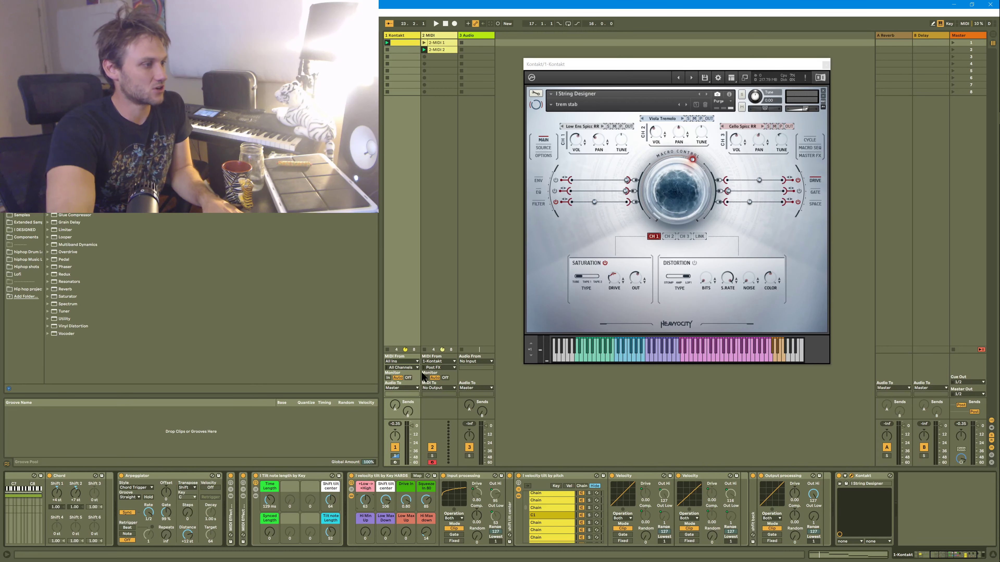
# Examine the notes of the Kontakt track's clip and the track's MIDI effect chain while playing the clip.
pyautogui.doubleClick(410, 43)
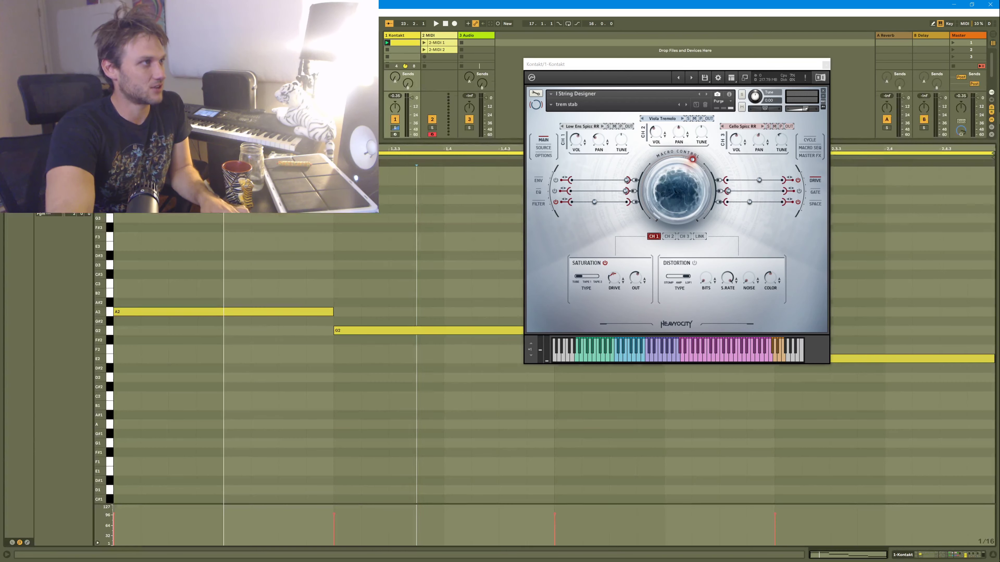
pyautogui.hotkey('shift', 'Tab')
pyautogui.press('space')
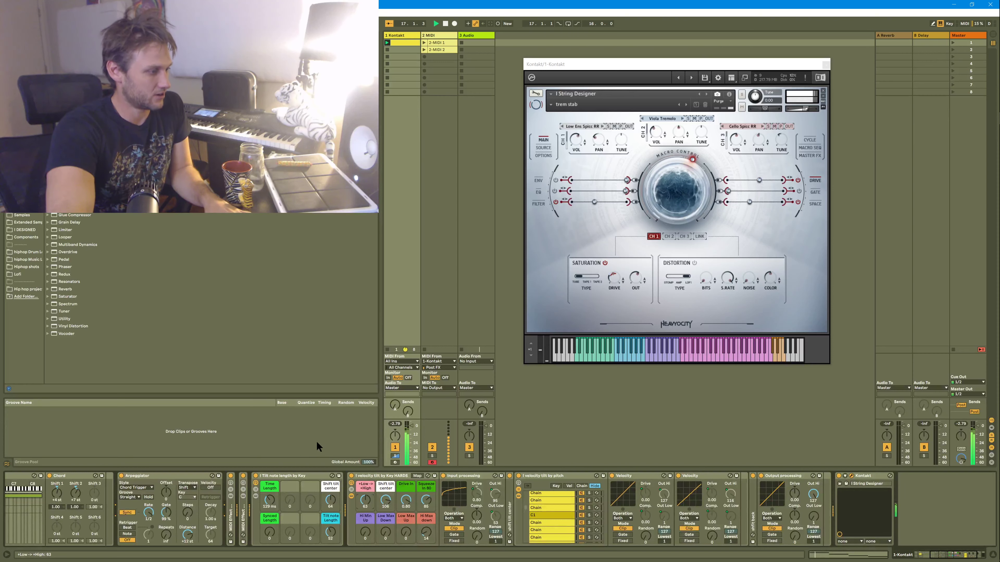
pyautogui.click(365, 500)
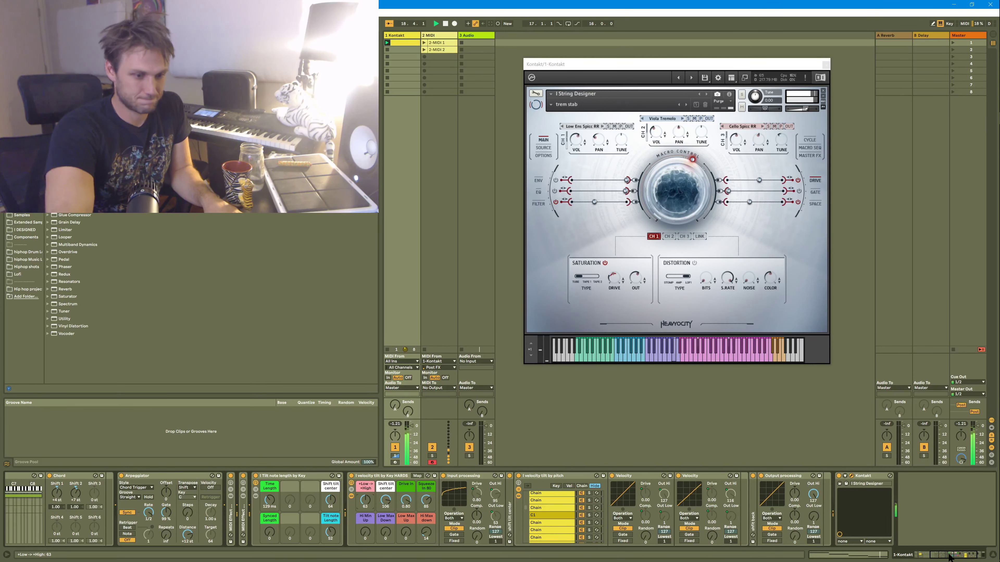
pyautogui.moveTo(952, 554); pyautogui.dragTo(897, 557)
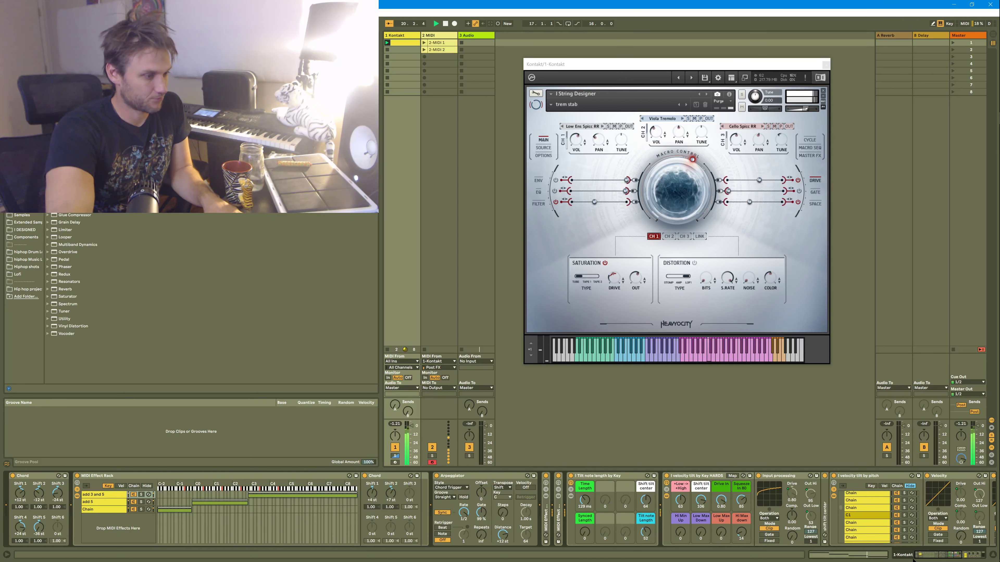
pyautogui.moveTo(926, 555); pyautogui.dragTo(996, 555)
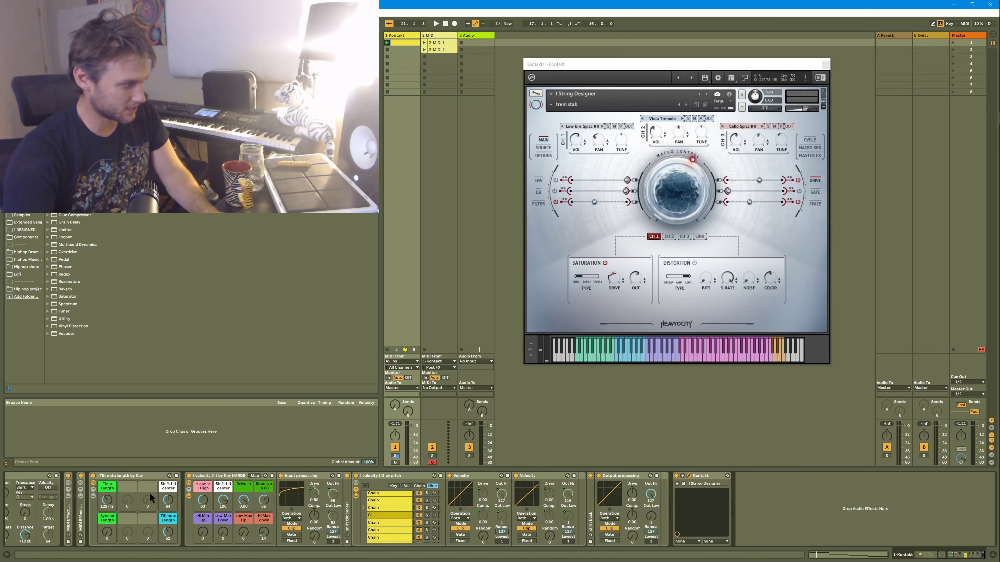
# Sweep the velocity tilt rack's +Low -> +High macro up to 123 and down during playback, and set its Shift tilt center to 63.
pyautogui.press('space')
pyautogui.moveTo(201, 501)
pyautogui.mouseDown()
pyautogui.moveTo(201, 483)
pyautogui.moveTo(201, 514)
pyautogui.moveTo(204, 486)
pyautogui.mouseUp()
pyautogui.doubleClick(223, 500)
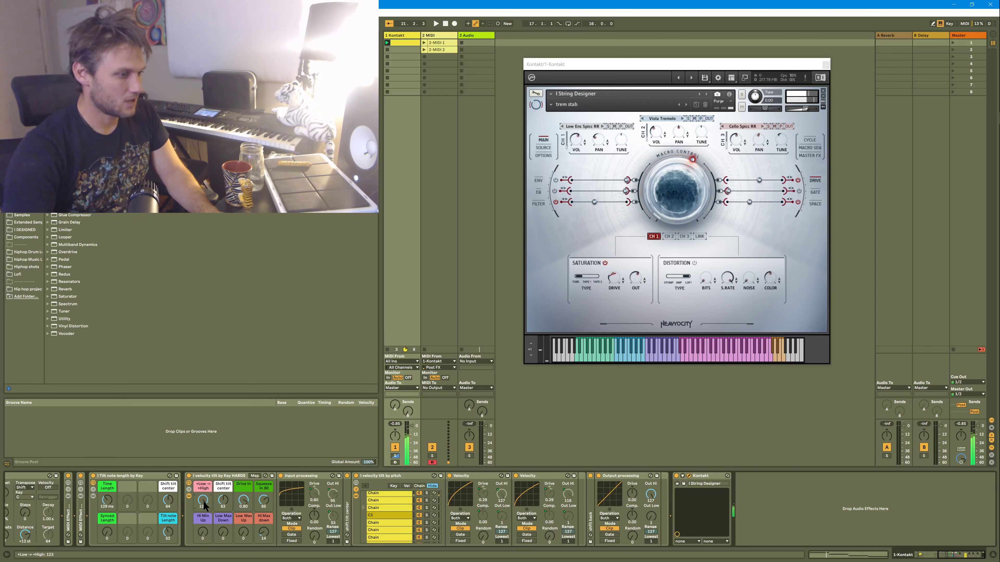
pyautogui.moveTo(203, 502); pyautogui.dragTo(203, 542)
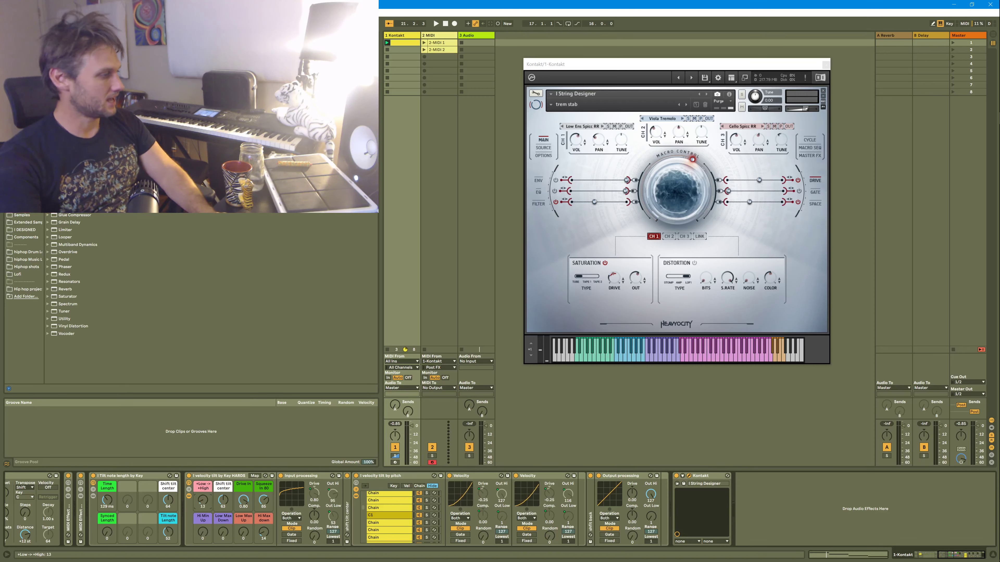
# Show the chain key zones and the macro controls of the "I velocity tilt by pitch" rack.
pyautogui.click(388, 498)
pyautogui.scroll(2, 389, 498)
pyautogui.click(393, 486)
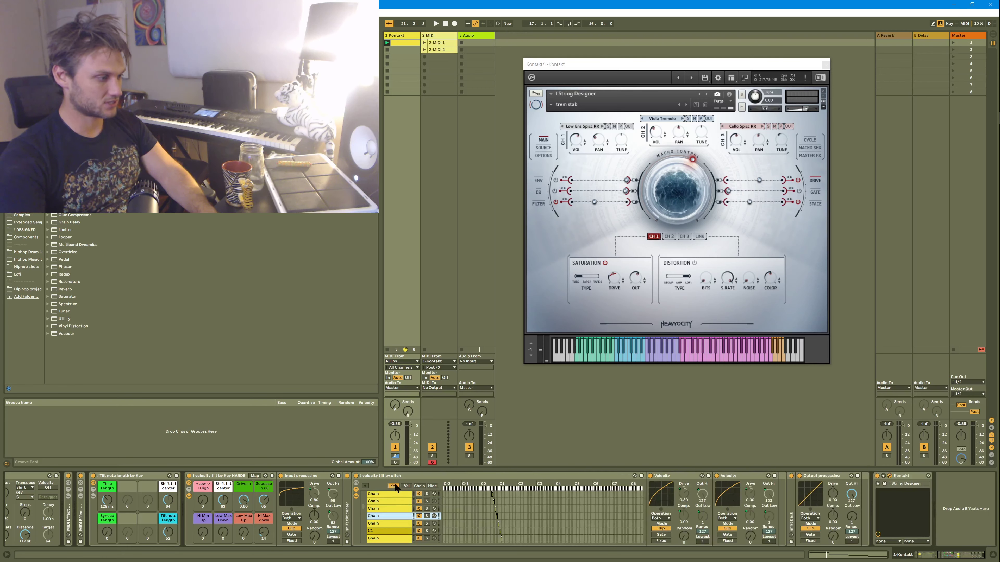
pyautogui.click(356, 482)
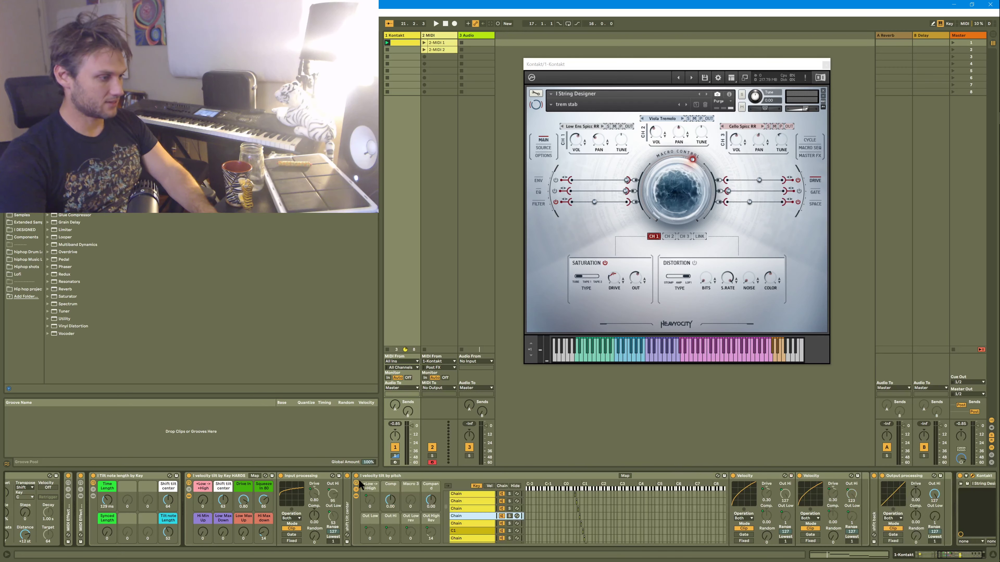
# Examine the macro mappings of the "I velocity tilt by pitch" rack, and hide its key zones and macro controls.
pyautogui.click(625, 476)
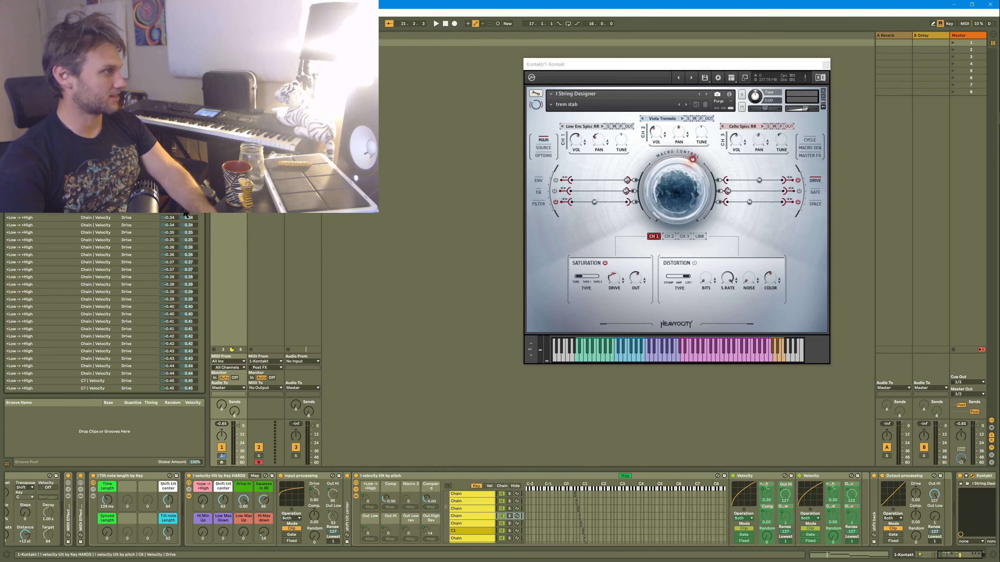
pyautogui.scroll(-10, 185, 218)
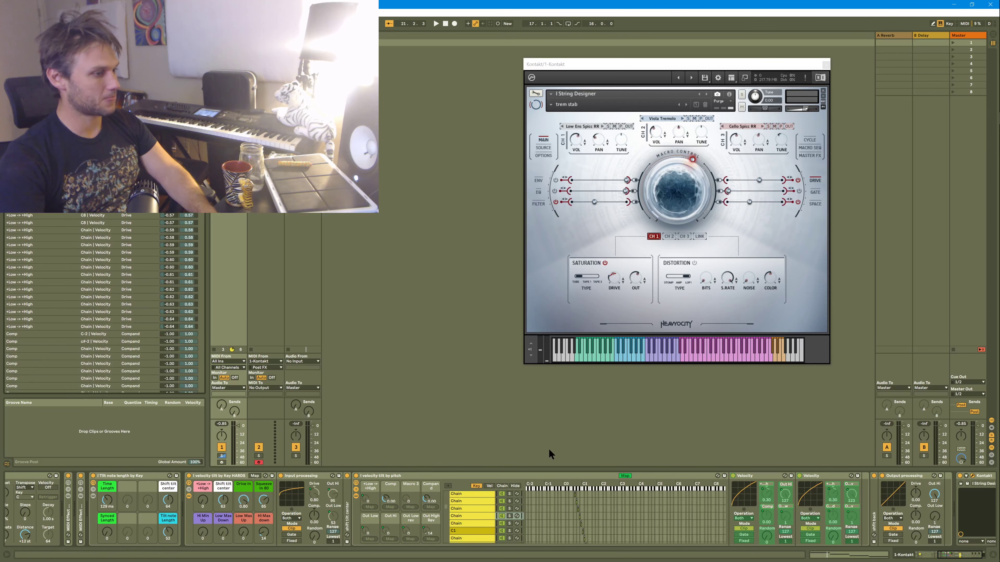
pyautogui.click(625, 476)
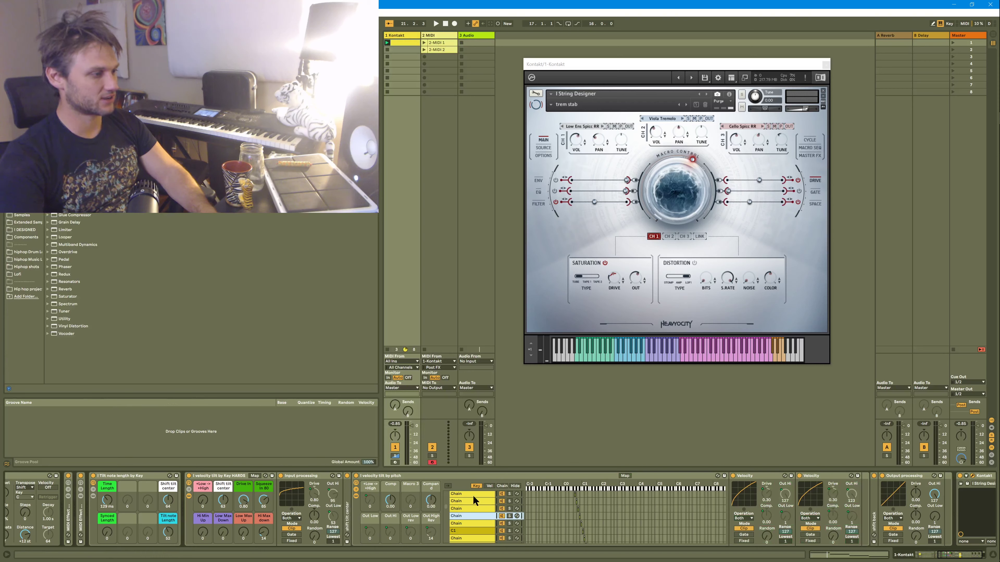
pyautogui.click(622, 475)
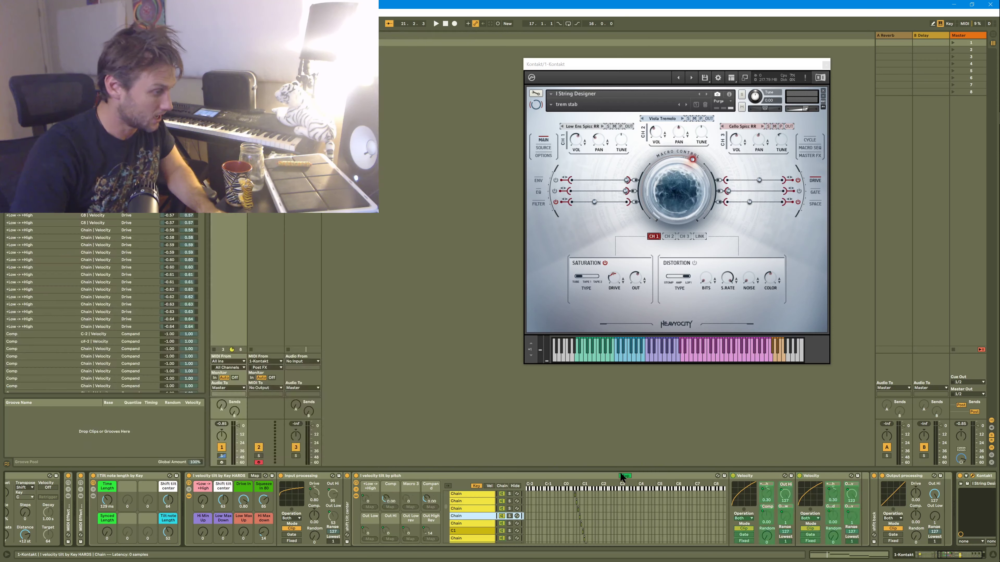
pyautogui.click(621, 475)
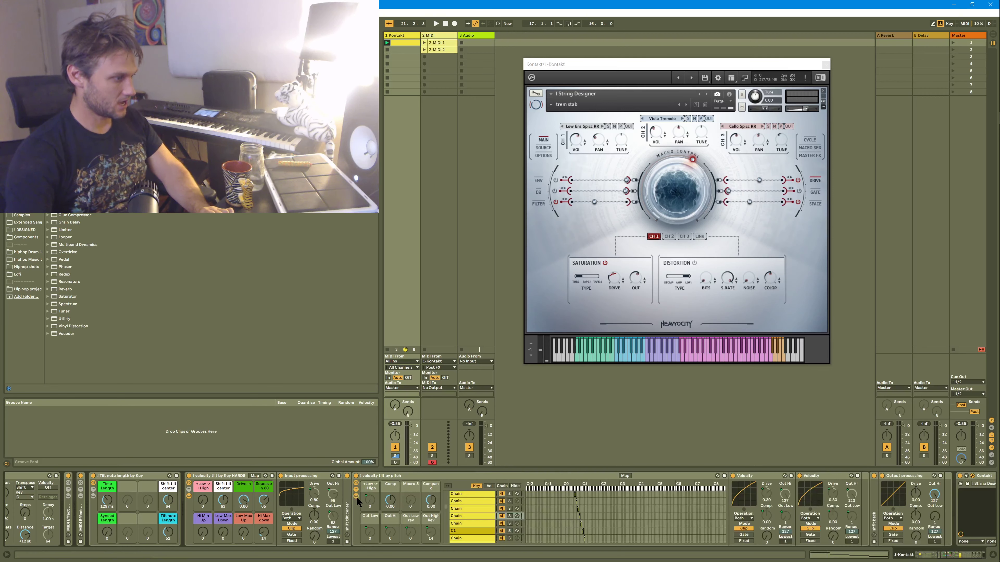
pyautogui.click(515, 486)
pyautogui.click(356, 482)
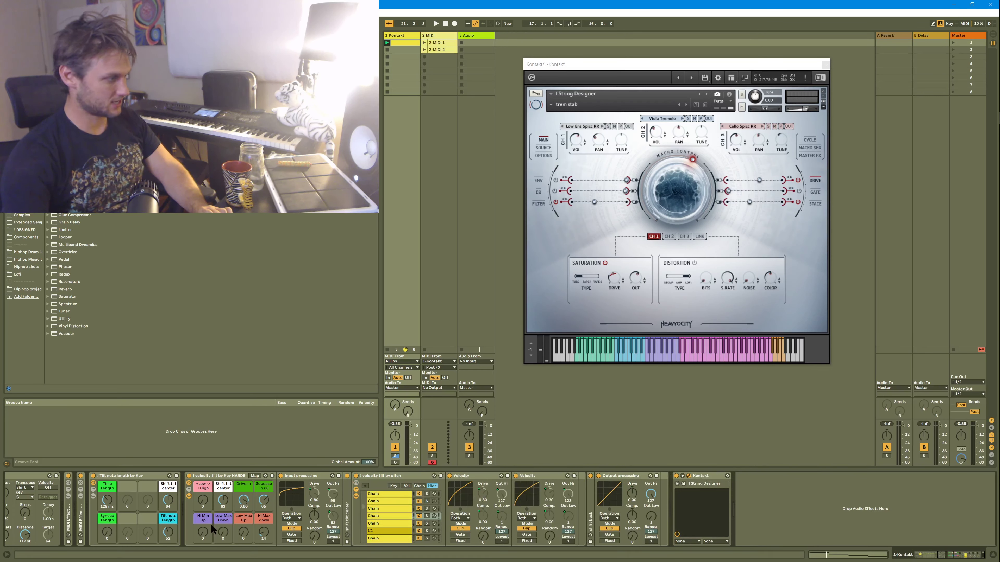
# Try the velocity tilt rack's Hi Min Up macro at 127, Low Max Down at 40 and Low Max Up at 34.
pyautogui.moveTo(208, 531); pyautogui.dragTo(208, 483)
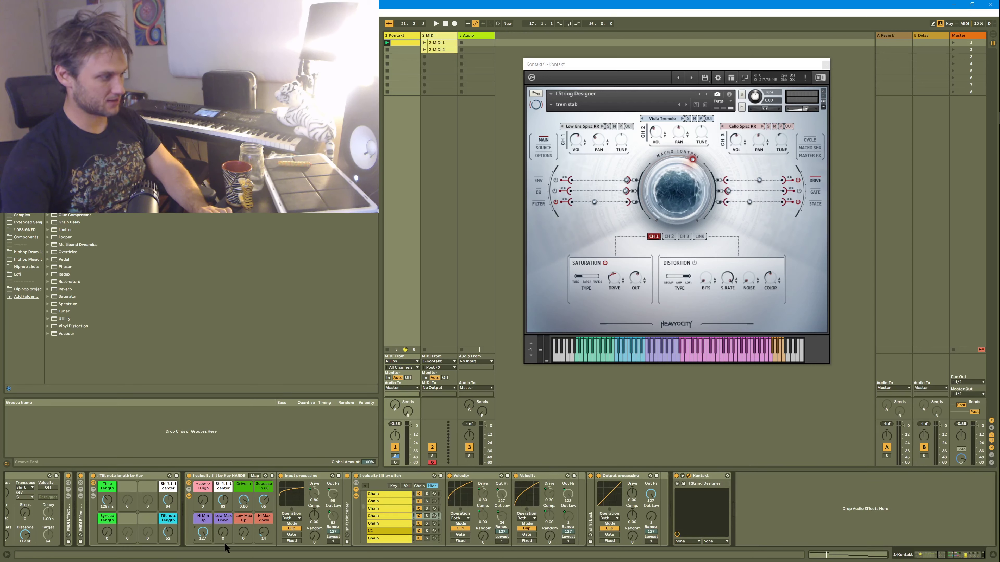
pyautogui.moveTo(223, 532); pyautogui.dragTo(223, 523)
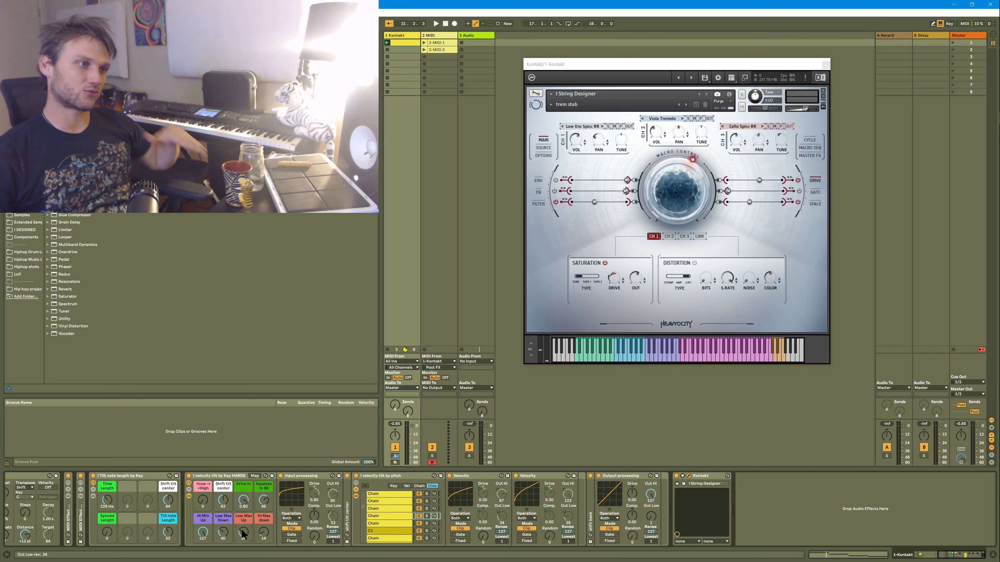
pyautogui.moveTo(243, 533); pyautogui.dragTo(204, 561)
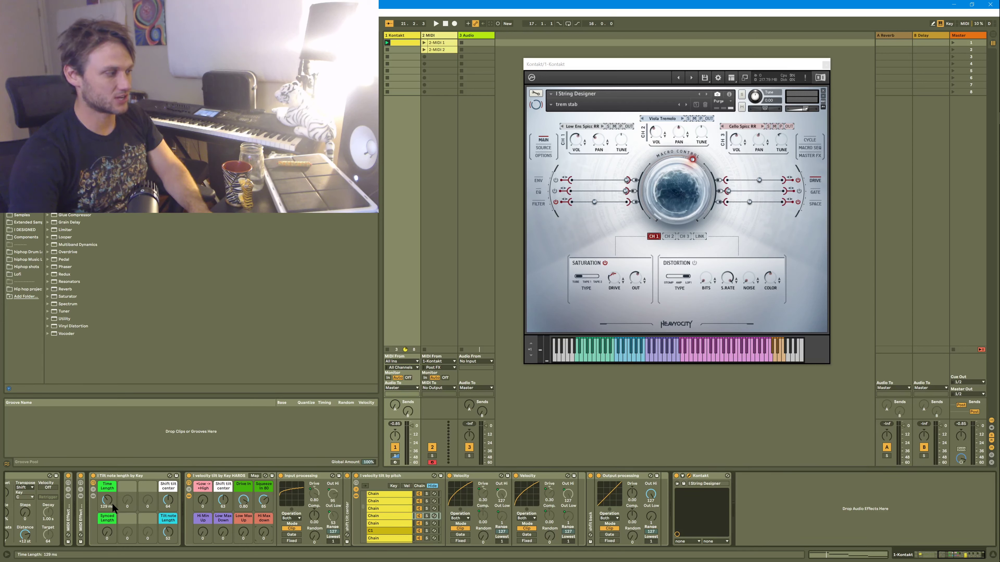
# Play the clip and raise the Tilt note Length macro to 127.
pyautogui.press('space')
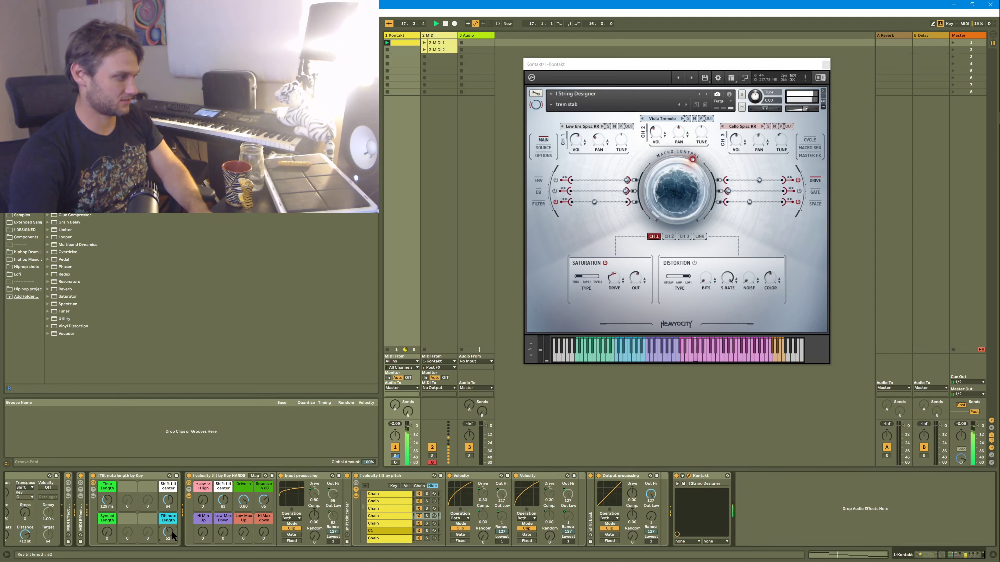
pyautogui.moveTo(171, 531); pyautogui.dragTo(172, 504)
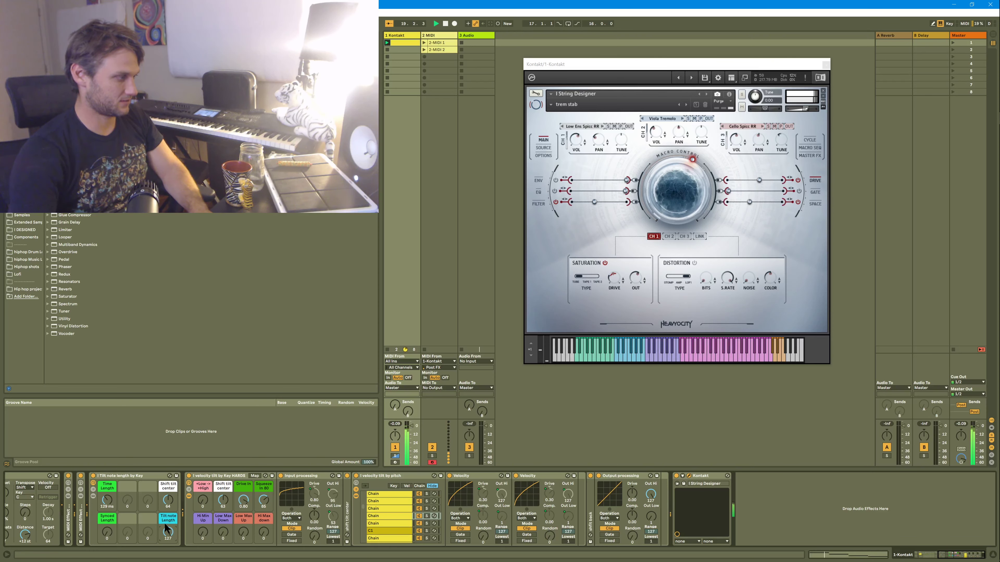
# Unfold the collapsed MIDI Effect Rack containing the aeolian scale device, just before the note length tilt rack.
pyautogui.moveTo(954, 554); pyautogui.dragTo(943, 553)
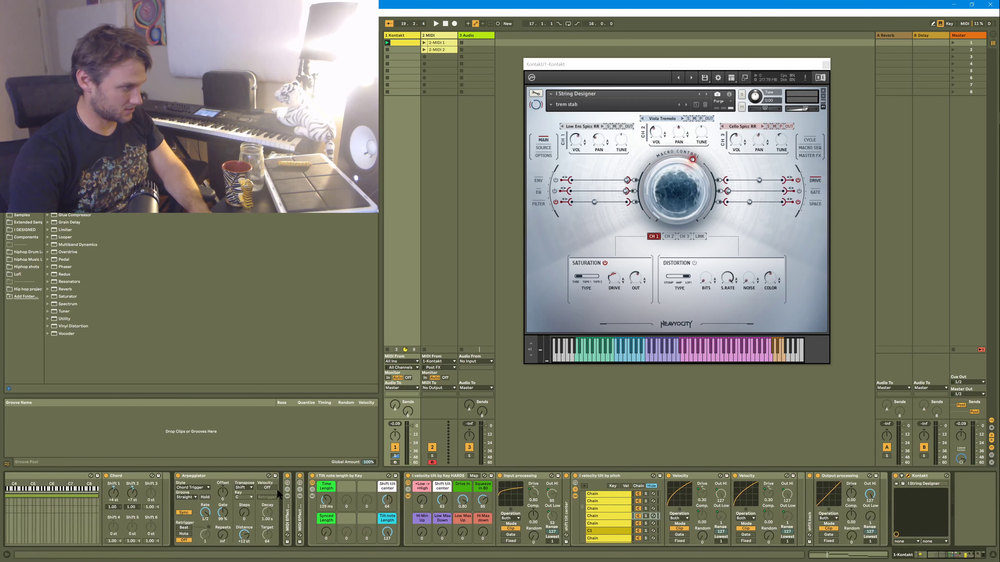
pyautogui.doubleClick(288, 512)
pyautogui.doubleClick(307, 475)
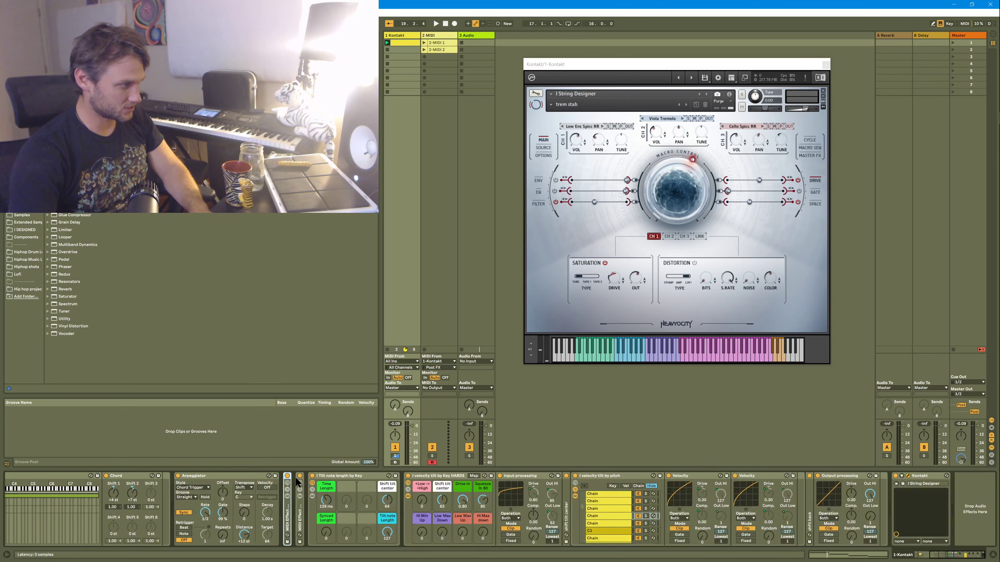
pyautogui.doubleClick(301, 513)
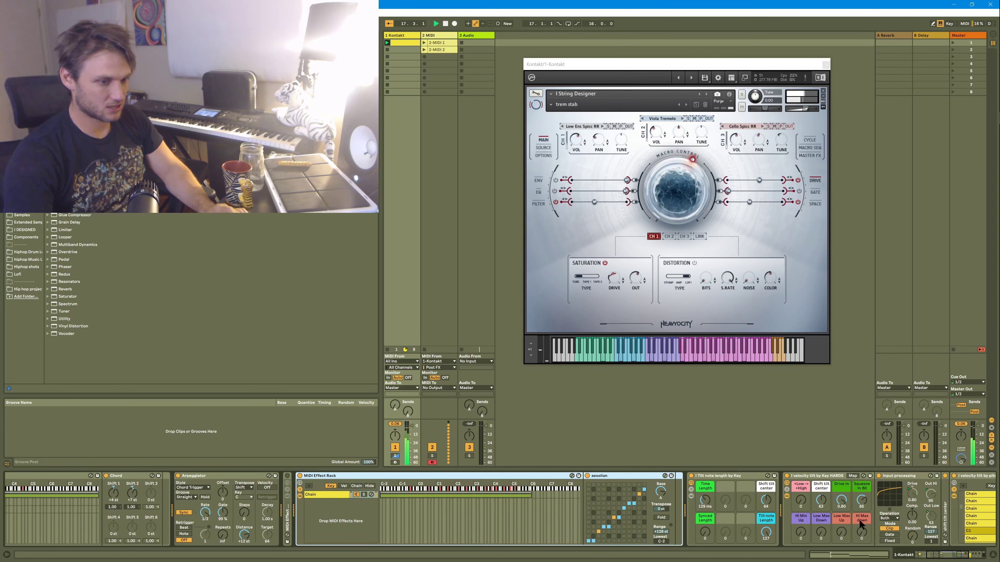
# Lower the Tilt note Length macro to 3 and play the clip.
pyautogui.click(947, 559)
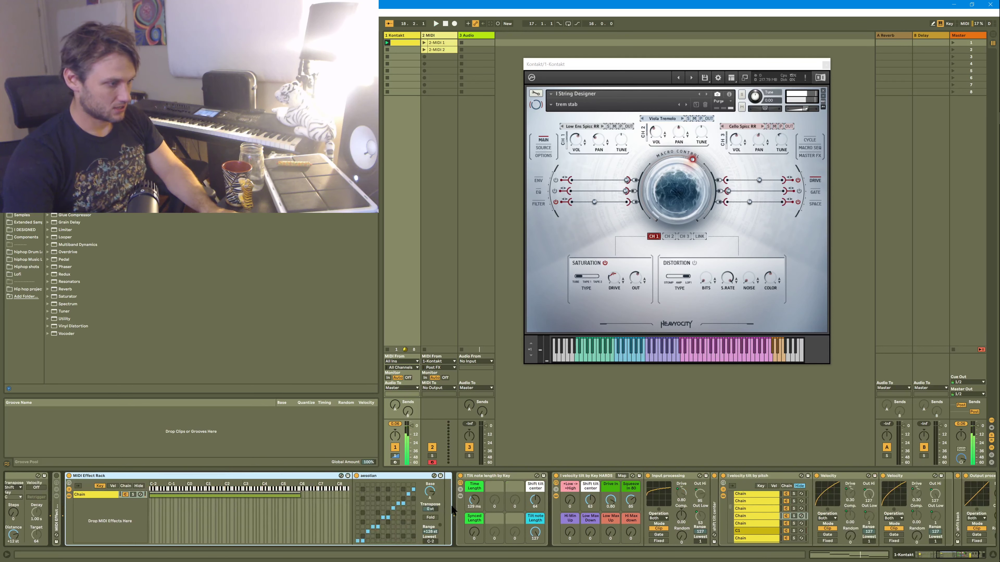
pyautogui.click(535, 534)
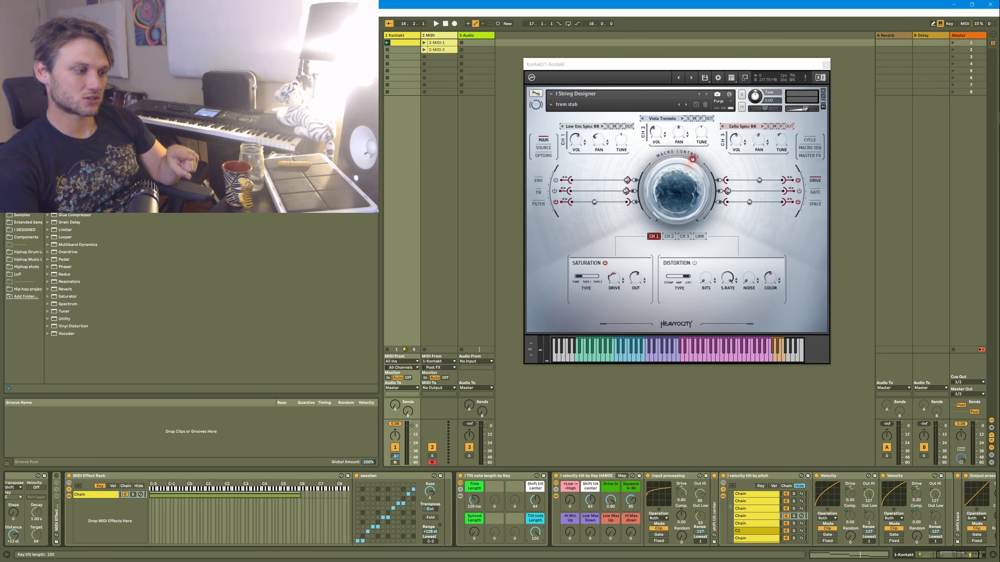
pyautogui.moveTo(535, 532)
pyautogui.mouseDown()
pyautogui.moveTo(534, 561)
pyautogui.moveTo(535, 548)
pyautogui.mouseUp()
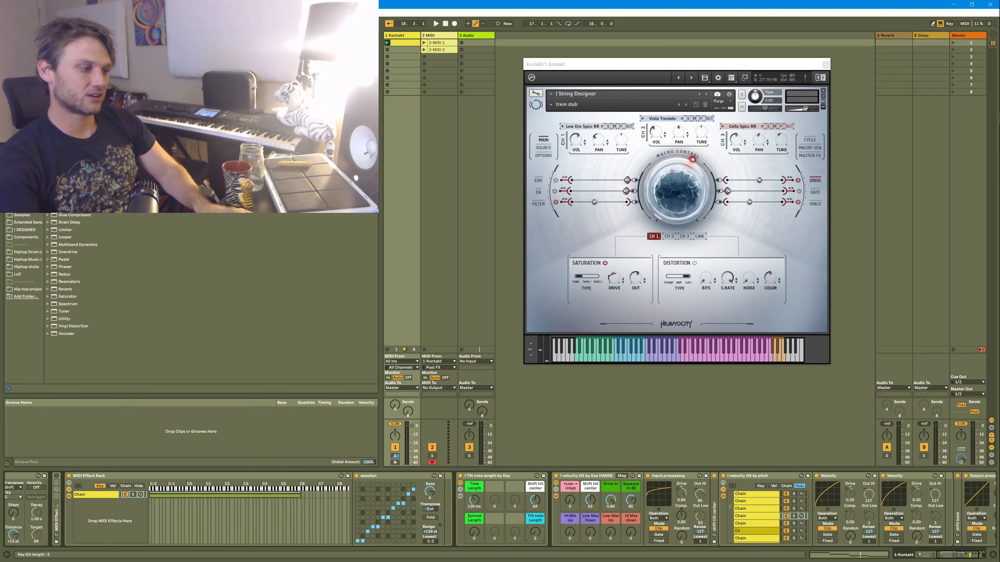
pyautogui.press('space')
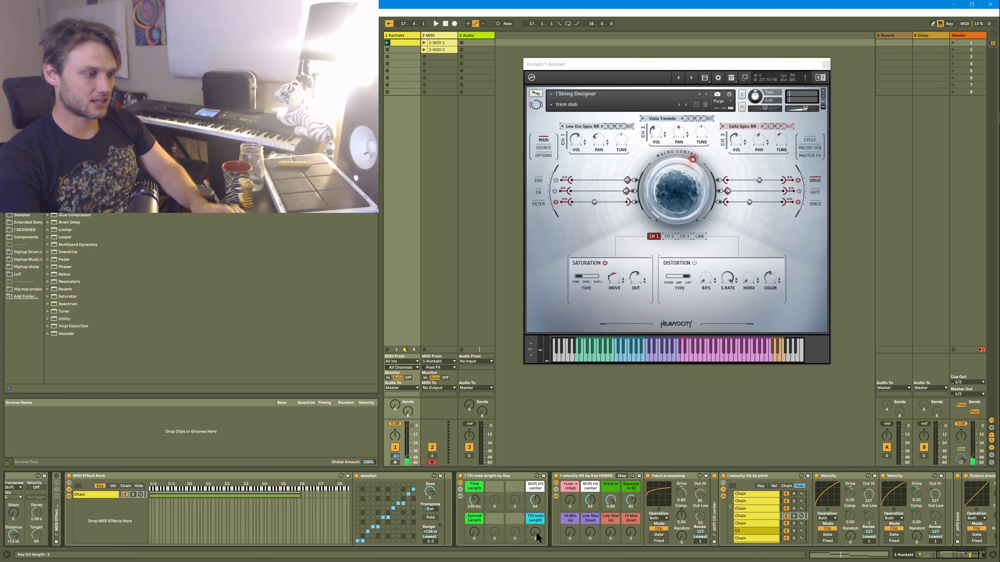
# Raise the +Low -> +High macro to 89 and compare playback with Tilt note Length at 0 and 127.
pyautogui.moveTo(569, 501); pyautogui.dragTo(569, 455)
pyautogui.press('space')
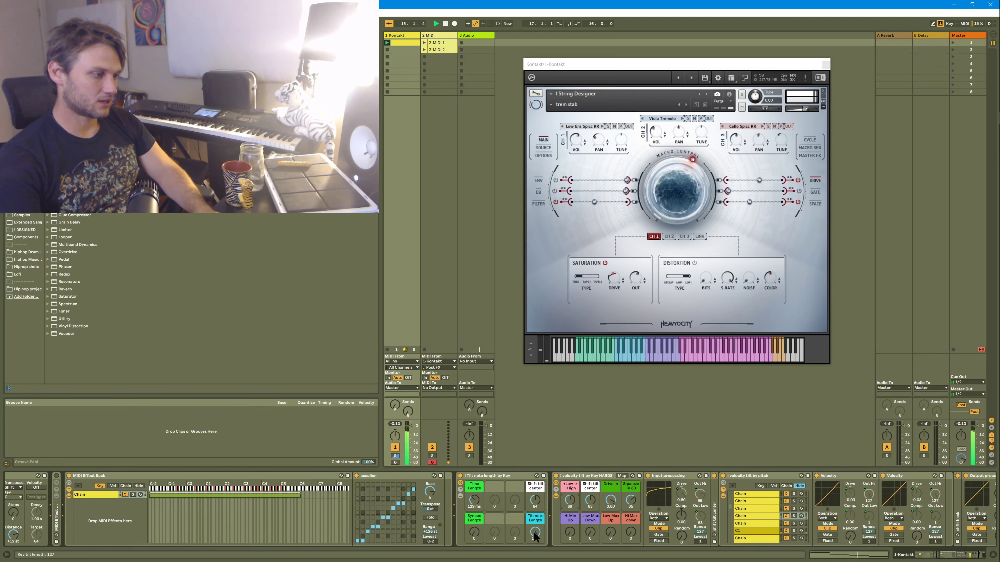
pyautogui.press('space')
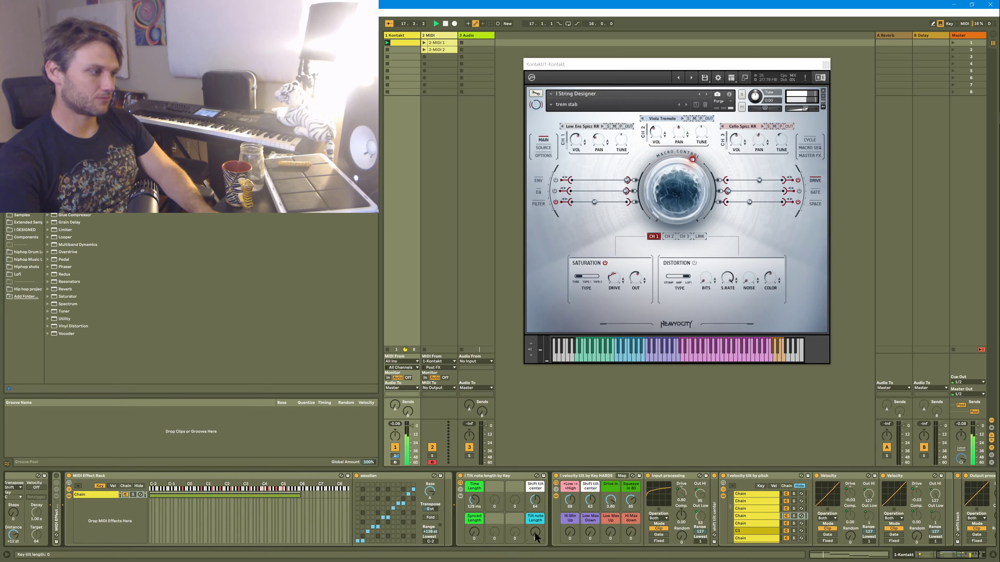
pyautogui.moveTo(535, 533); pyautogui.dragTo(535, 484)
pyautogui.press('space')
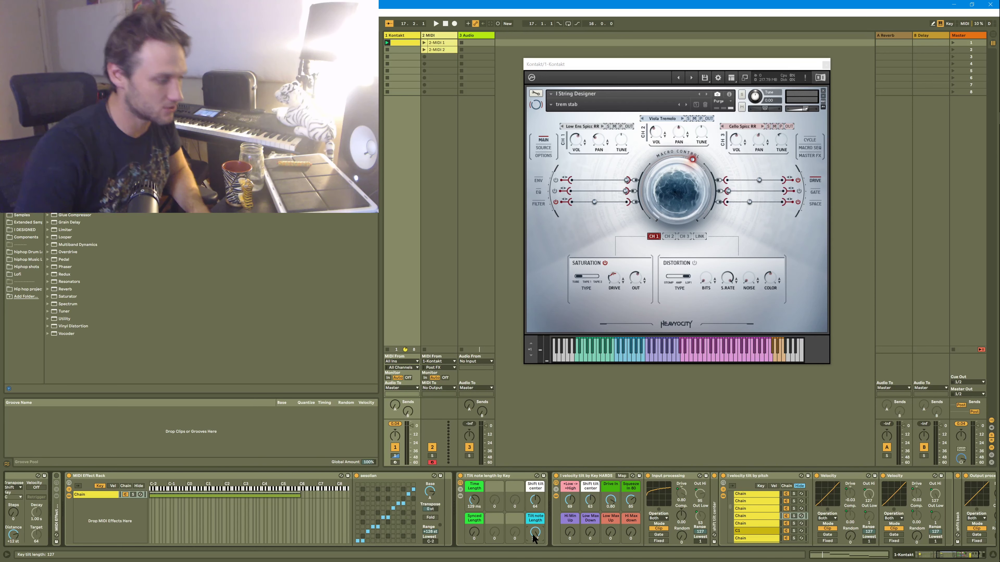
# Set Tilt note Length to 118 and play the clip with different Shift tilt center positions in the note length rack.
pyautogui.moveTo(535, 542)
pyautogui.mouseDown()
pyautogui.moveTo(535, 559)
pyautogui.moveTo(533, 533)
pyautogui.mouseUp()
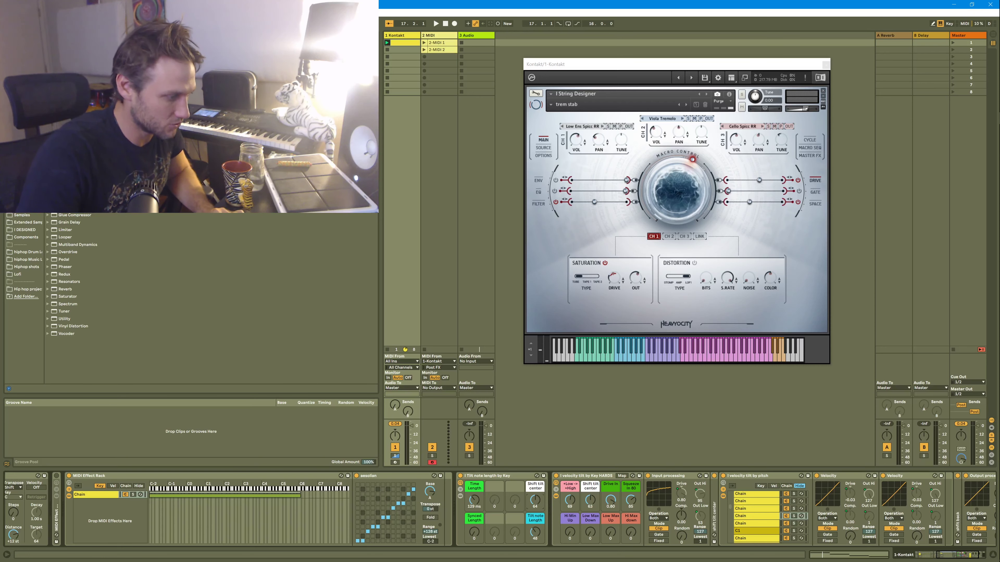
pyautogui.moveTo(536, 504); pyautogui.dragTo(537, 472)
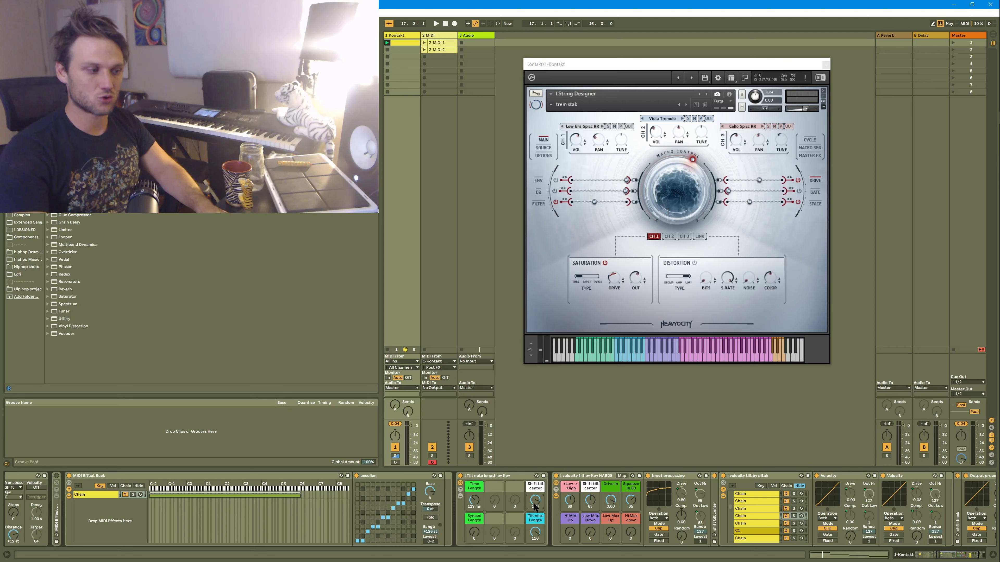
pyautogui.press('space')
pyautogui.moveTo(535, 500); pyautogui.dragTo(534, 497)
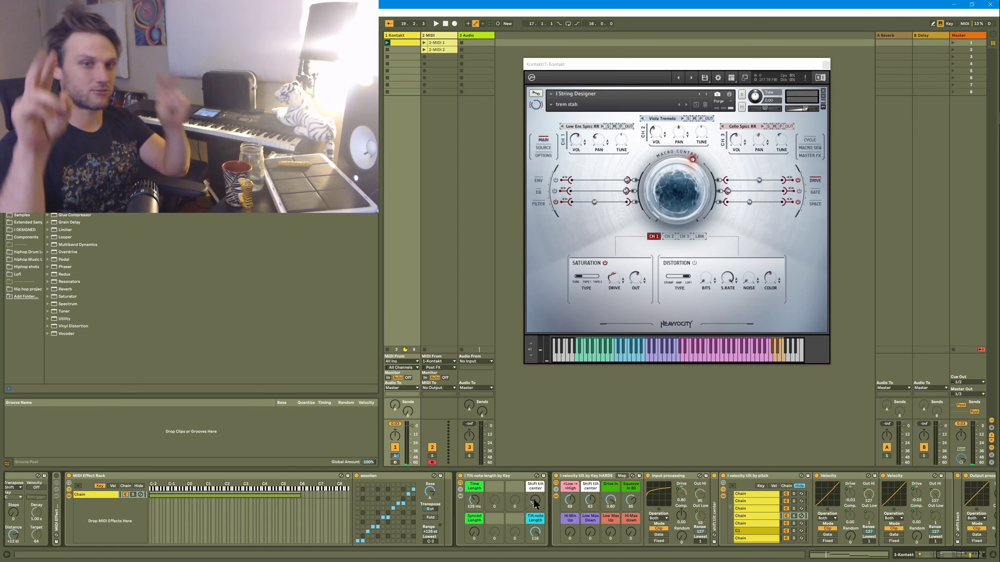
# Play the clip, set the note length rack's Shift tilt center to 64, and set the velocity rack's +Low -> +High macro to 63.
pyautogui.press('space')
pyautogui.moveTo(535, 500); pyautogui.dragTo(534, 502)
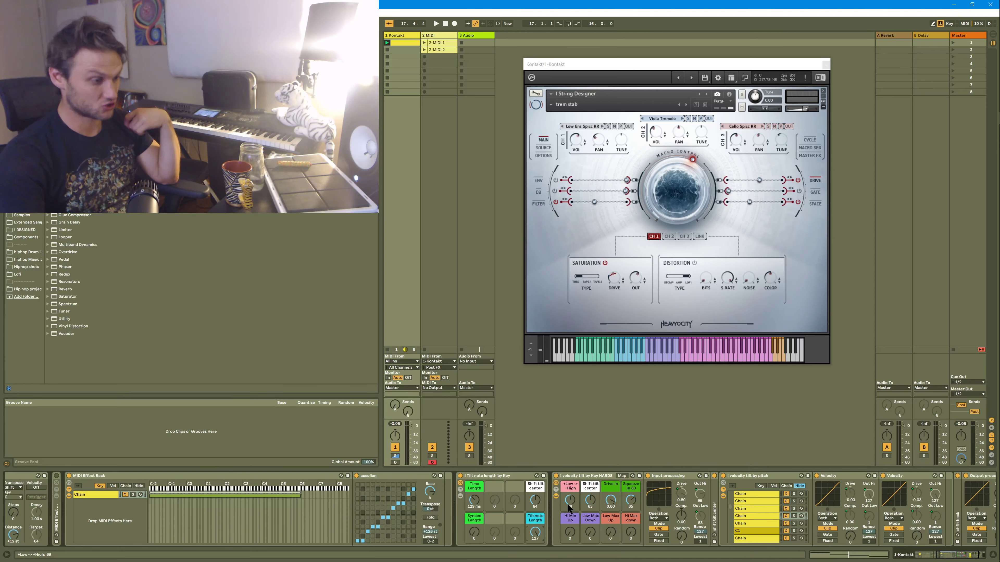
pyautogui.moveTo(569, 501)
pyautogui.mouseDown()
pyautogui.moveTo(569, 532)
pyautogui.moveTo(570, 509)
pyautogui.mouseUp()
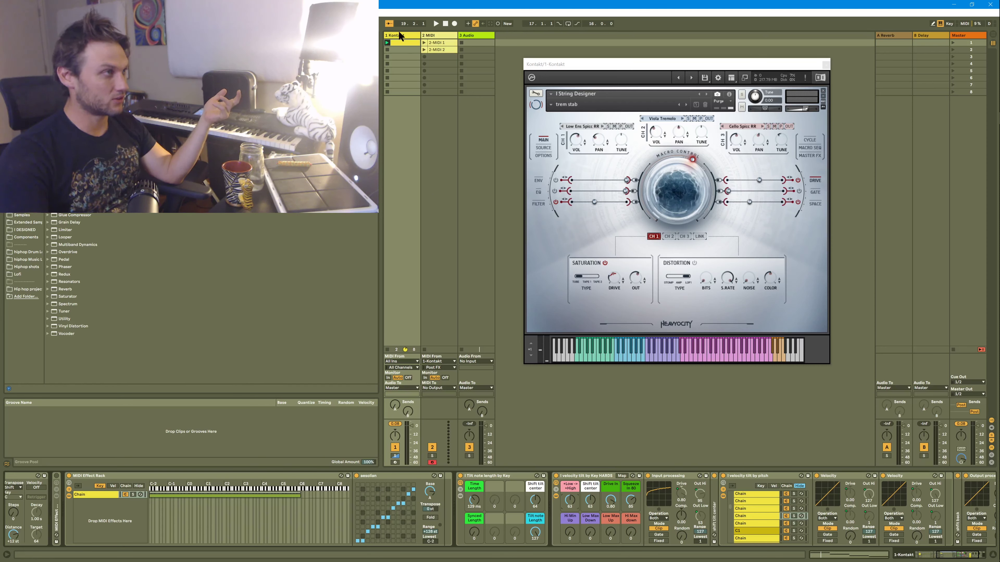
# Check the notes in the Kontakt track's clip, and activate the collapsed MIDI Effect Rack to hear it during playback.
pyautogui.doubleClick(401, 43)
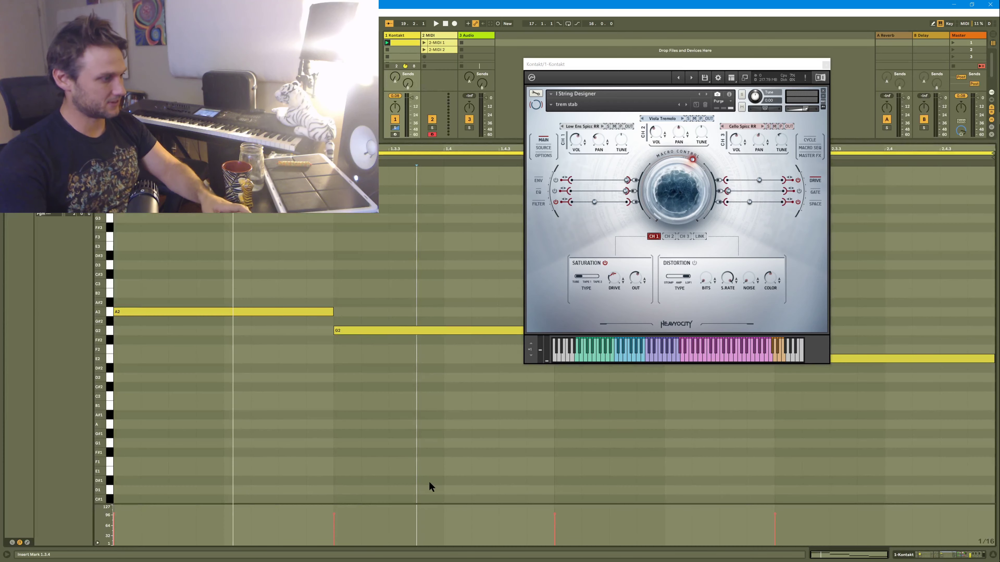
pyautogui.hotkey('shift', 'Tab')
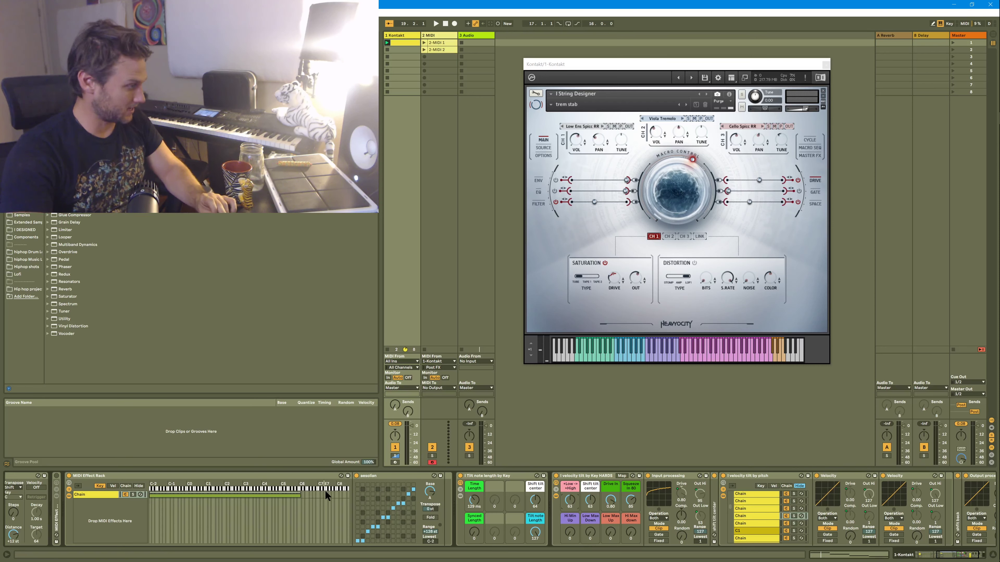
pyautogui.click(56, 476)
pyautogui.press('space')
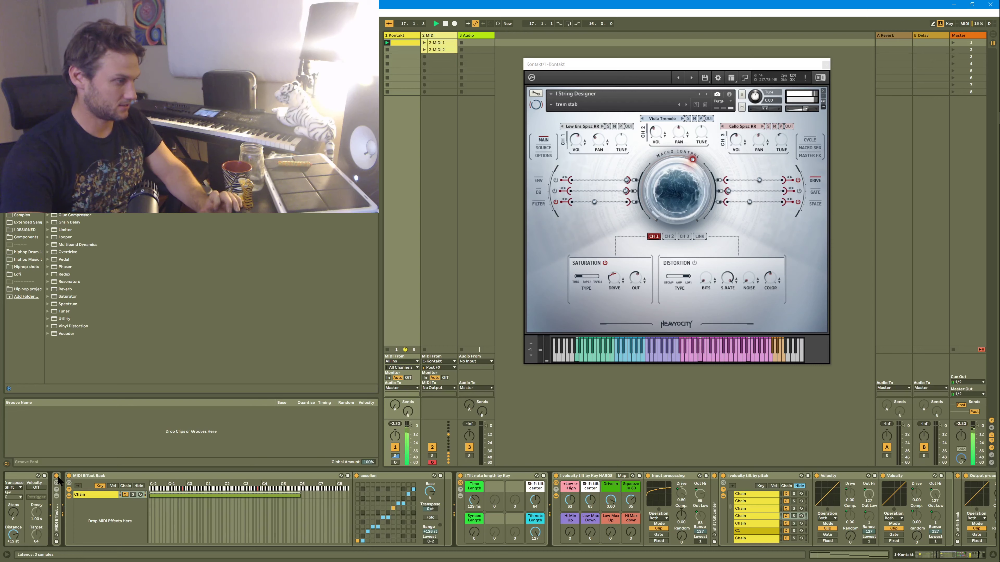
pyautogui.moveTo(952, 554); pyautogui.dragTo(931, 554)
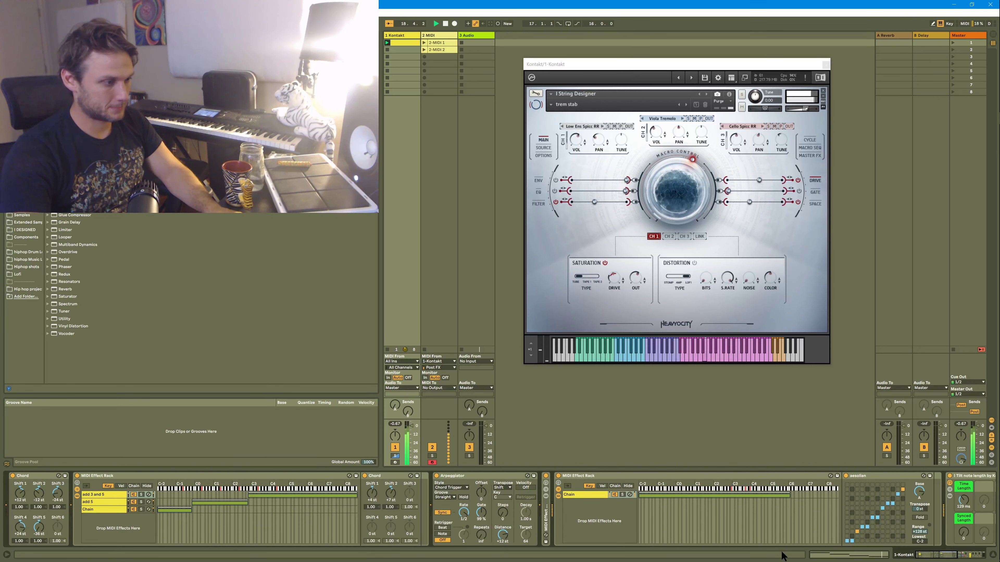
pyautogui.press('space')
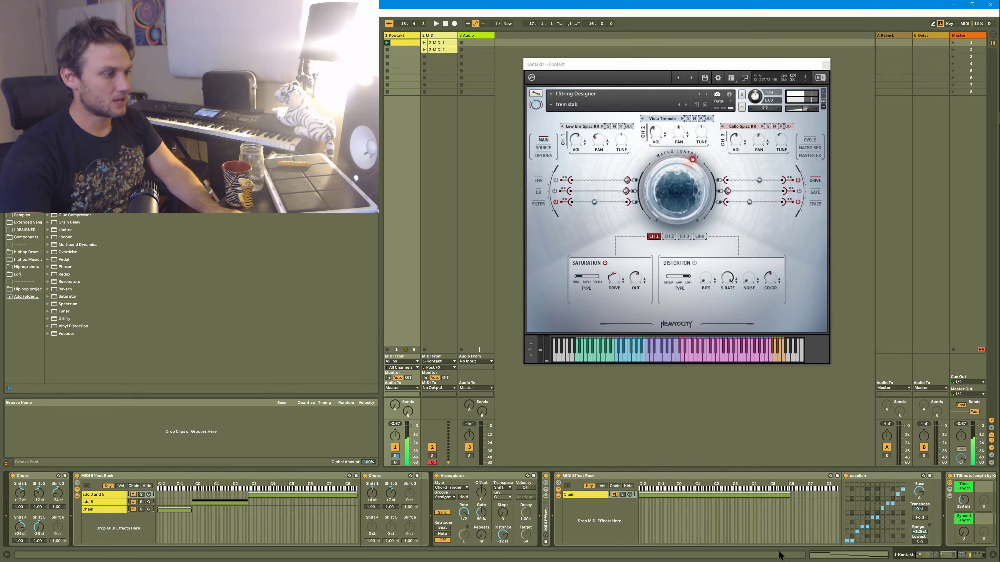
# Examine the first Chord device and the add 3 and 5, add 5 and Chain chains of the MIDI Effect Rack following it.
pyautogui.click(21, 476)
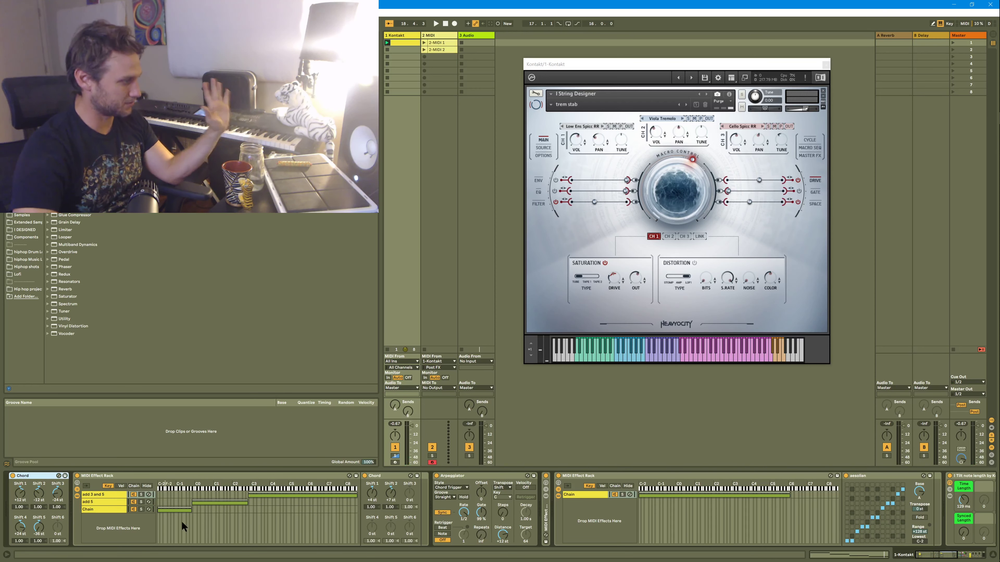
pyautogui.click(88, 509)
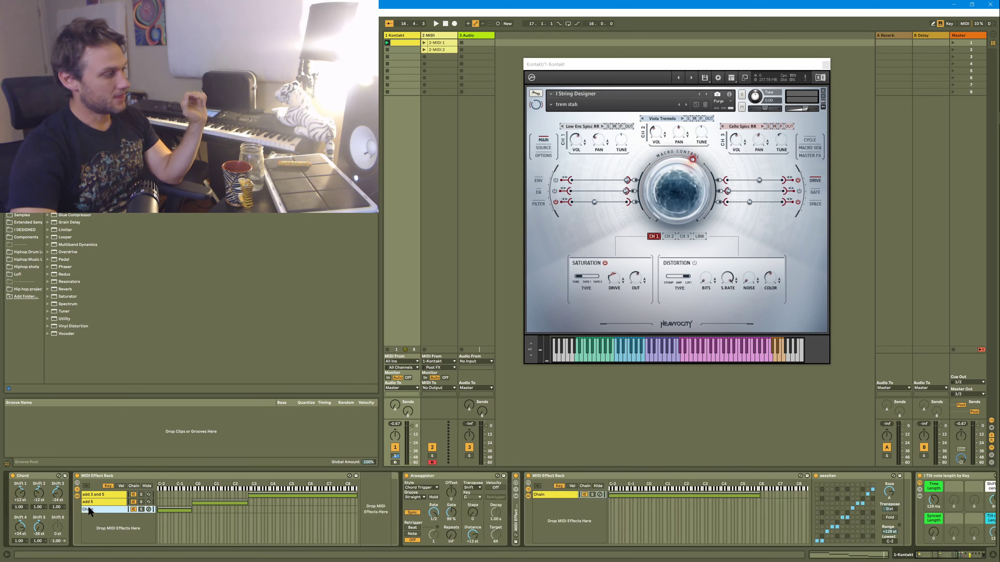
pyautogui.click(113, 495)
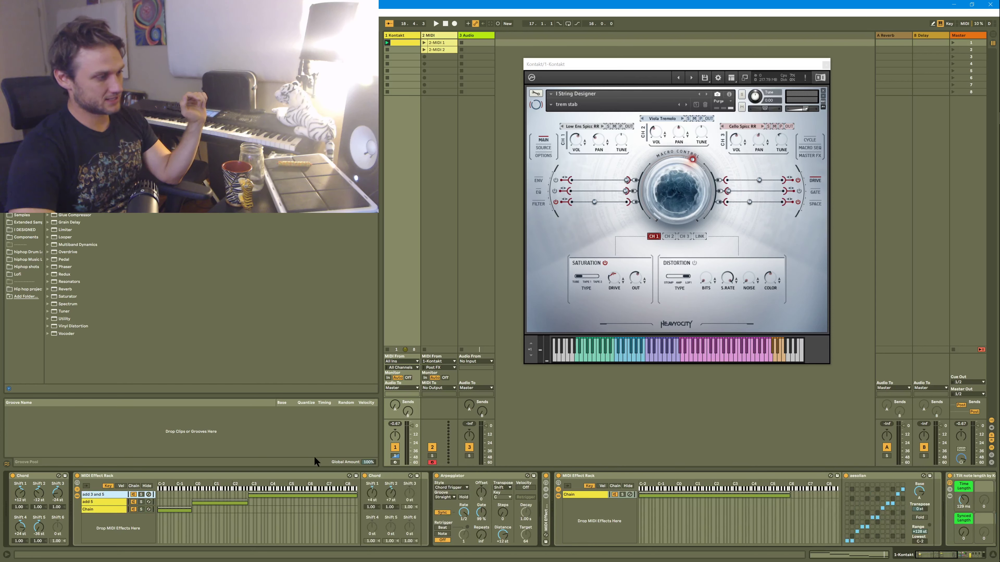
pyautogui.click(384, 474)
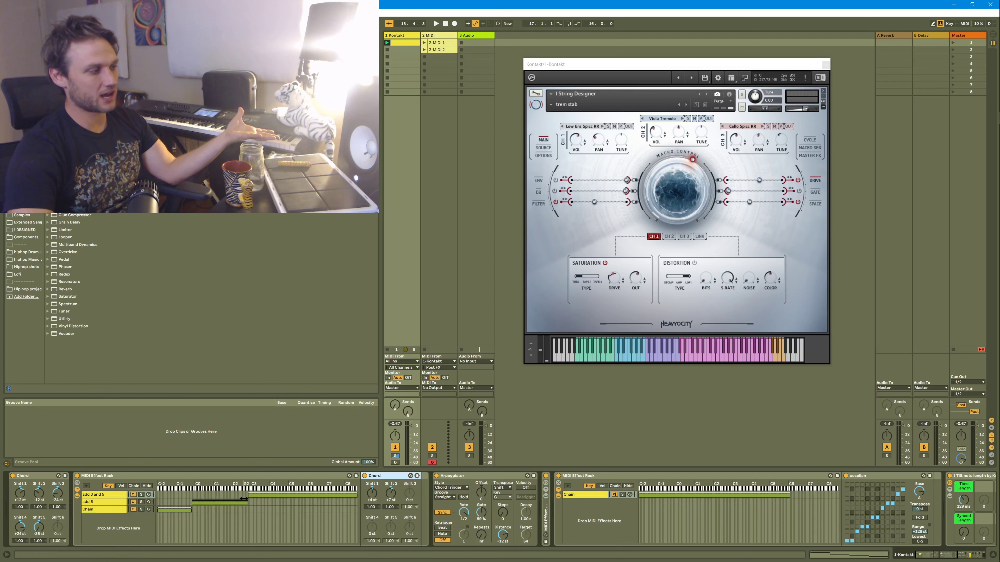
pyautogui.click(228, 503)
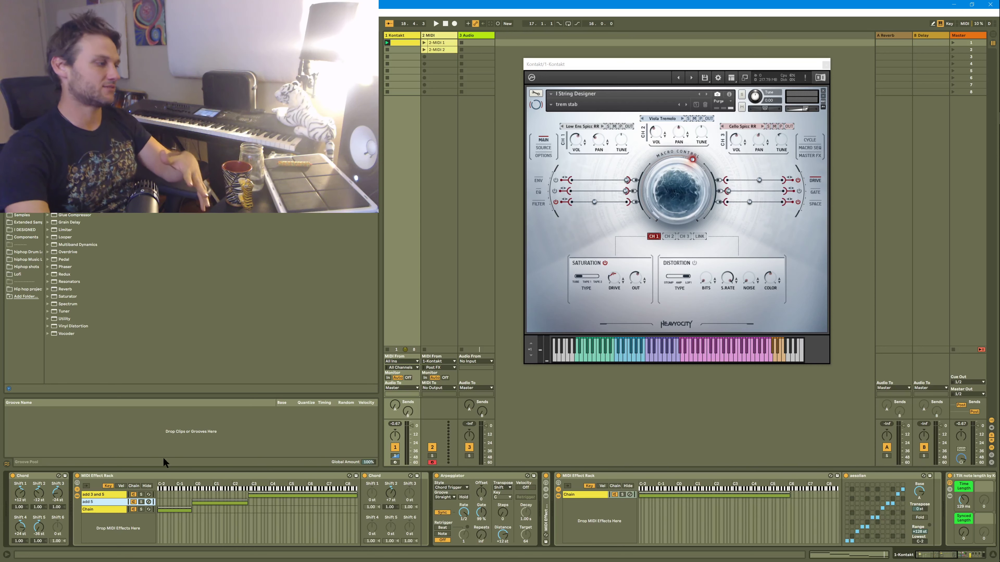
pyautogui.click(391, 493)
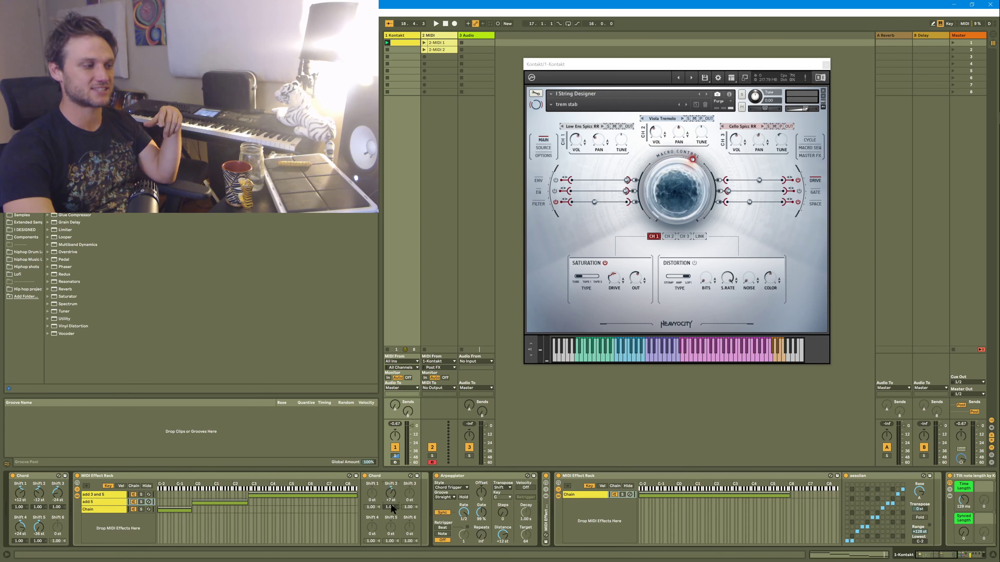
pyautogui.click(106, 509)
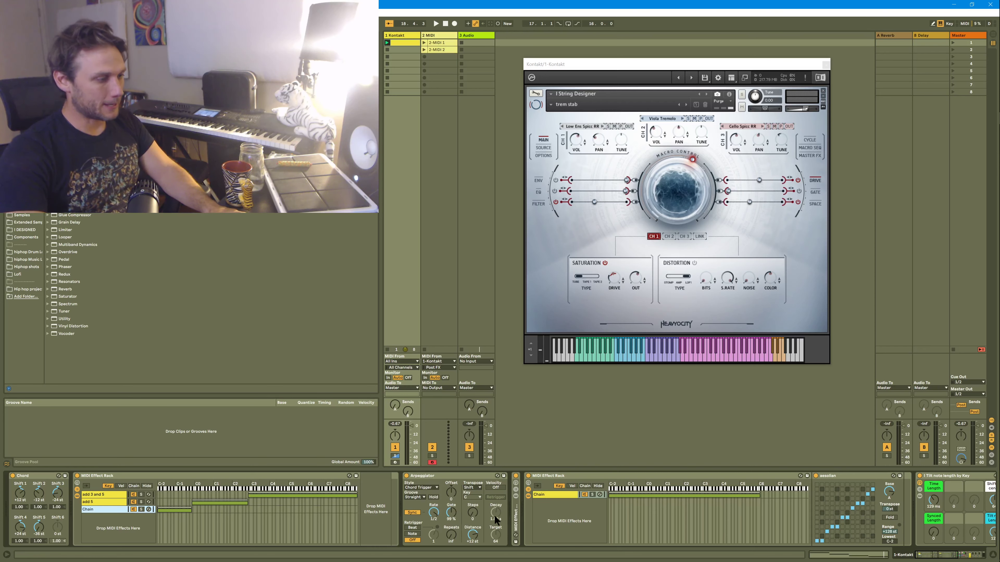
# Expand the collapsed MIDI Effect Rack and review the arpeggiators in its three chains.
pyautogui.doubleClick(519, 509)
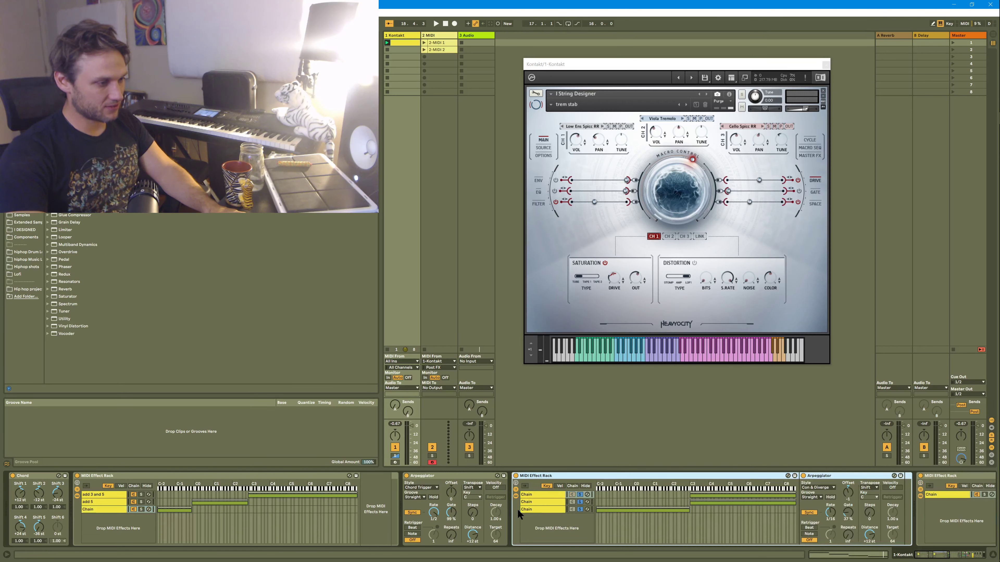
pyautogui.click(542, 509)
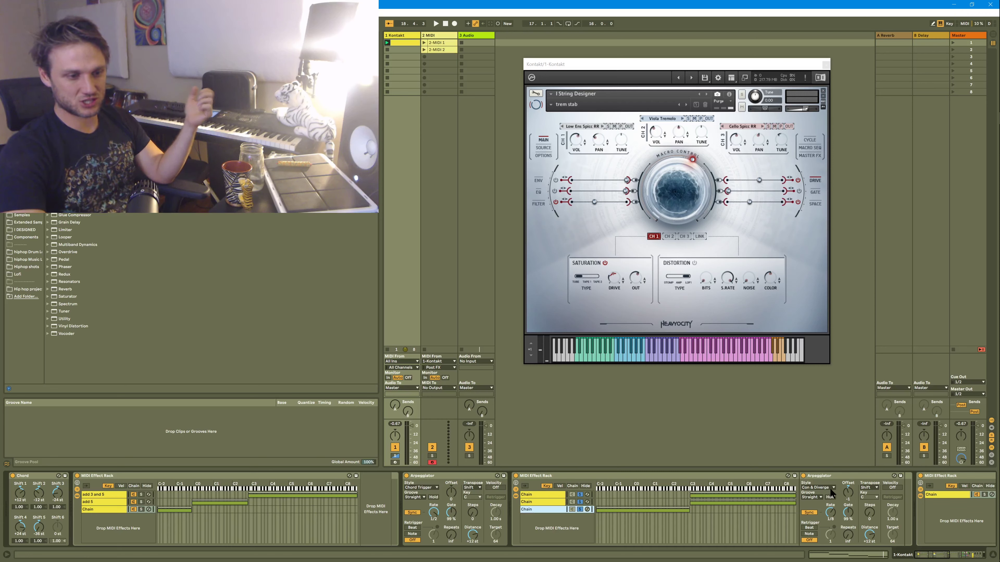
pyautogui.click(558, 502)
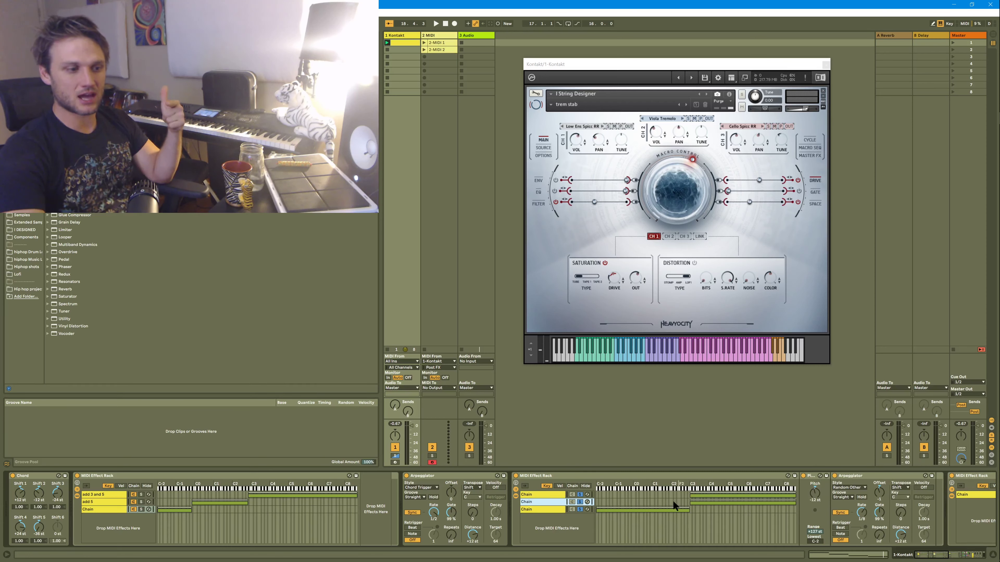
pyautogui.click(529, 496)
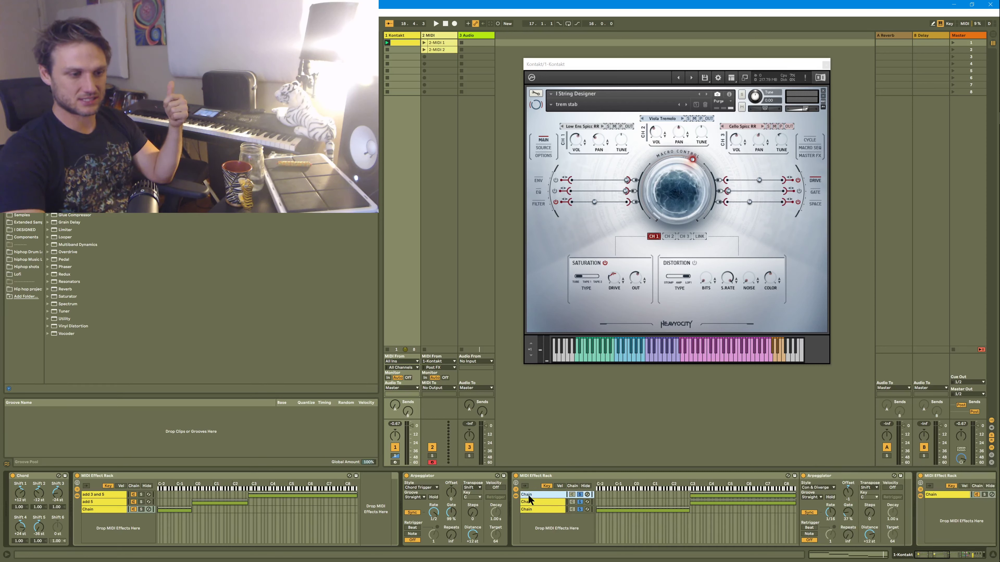
# Play the clip with the second, third and first arpeggiator chains soloed one at a time, and clear the solo to hear all three.
pyautogui.click(529, 501)
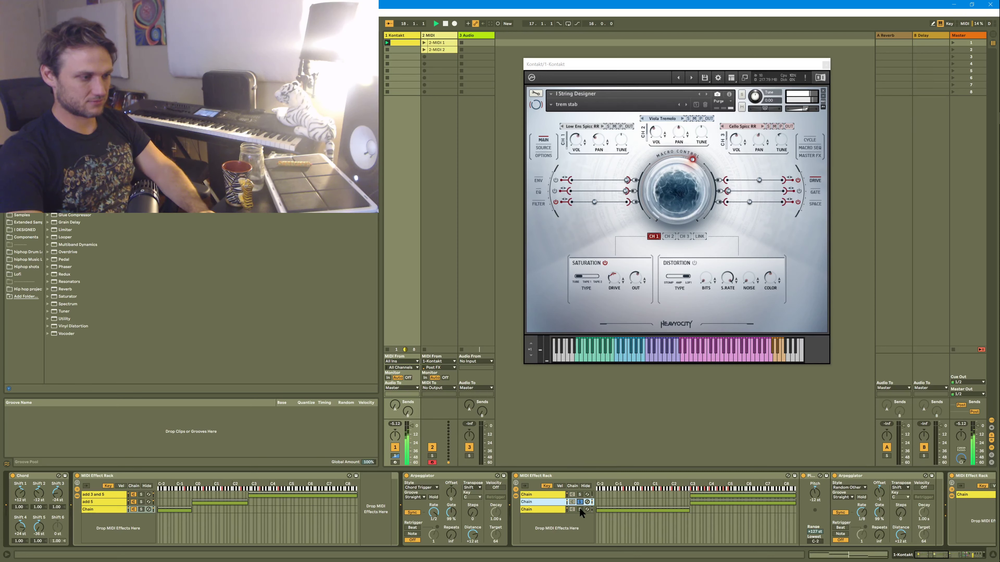
pyautogui.click(579, 511)
pyautogui.press('space')
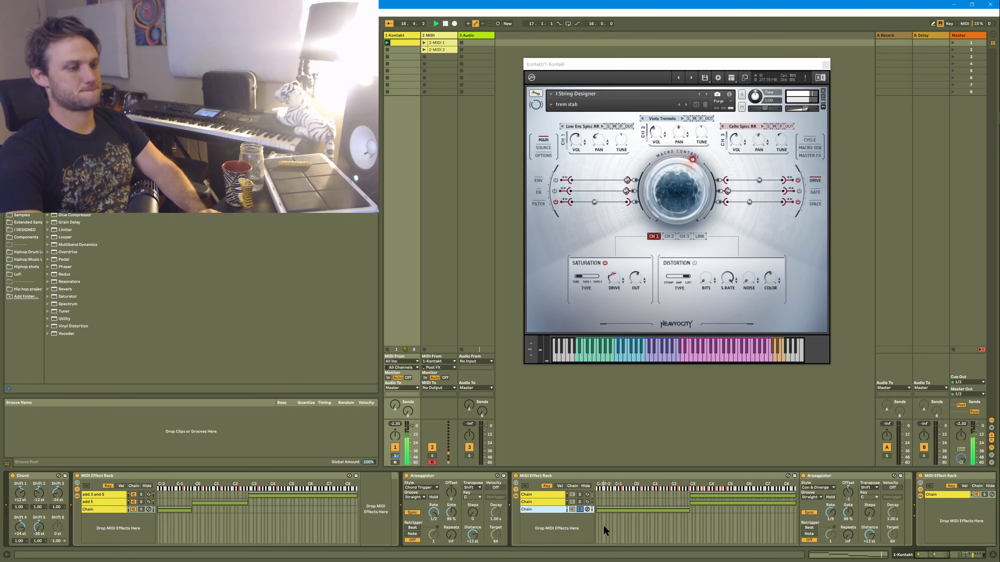
pyautogui.click(580, 495)
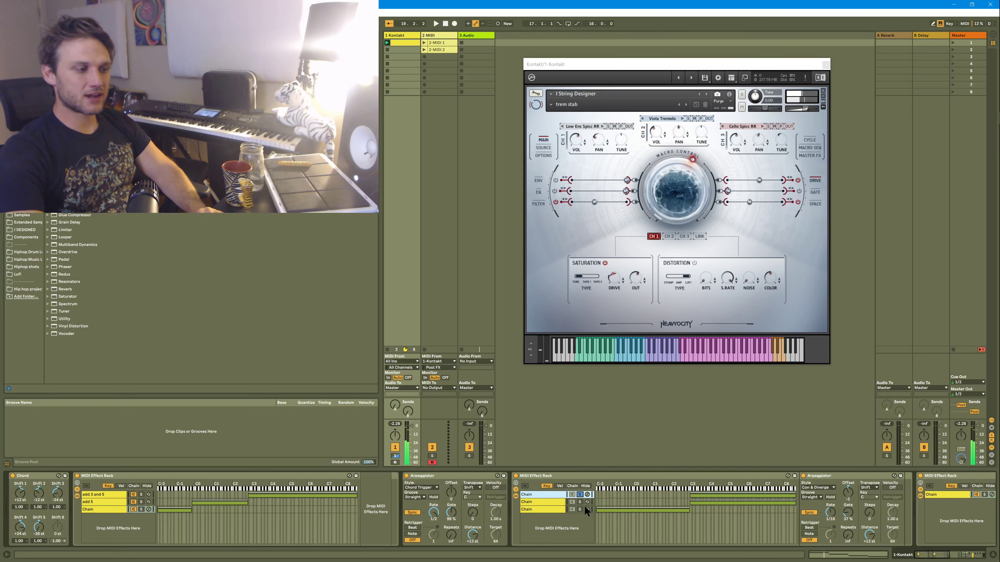
pyautogui.press('space')
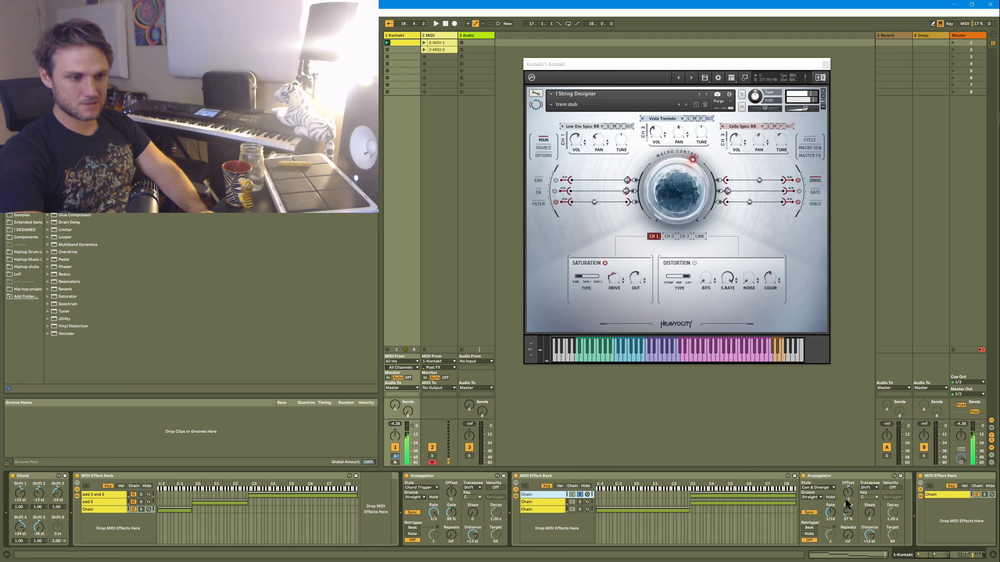
pyautogui.press('space')
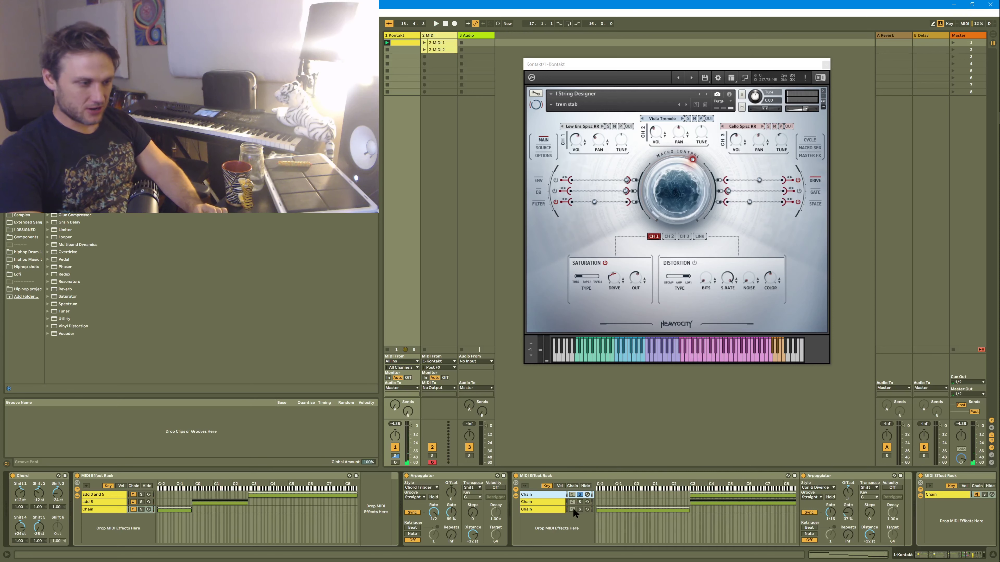
pyautogui.click(579, 495)
pyautogui.press('space')
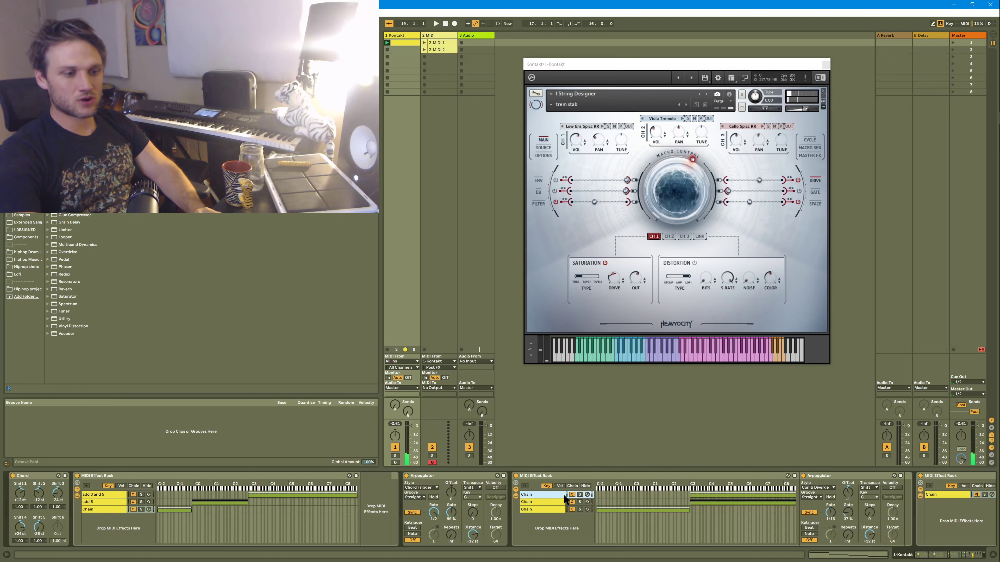
# Collapse the arpeggiator rack, and review the aeolian Scale device and the add 3 and 5 chain's Chord shifts.
pyautogui.click(528, 503)
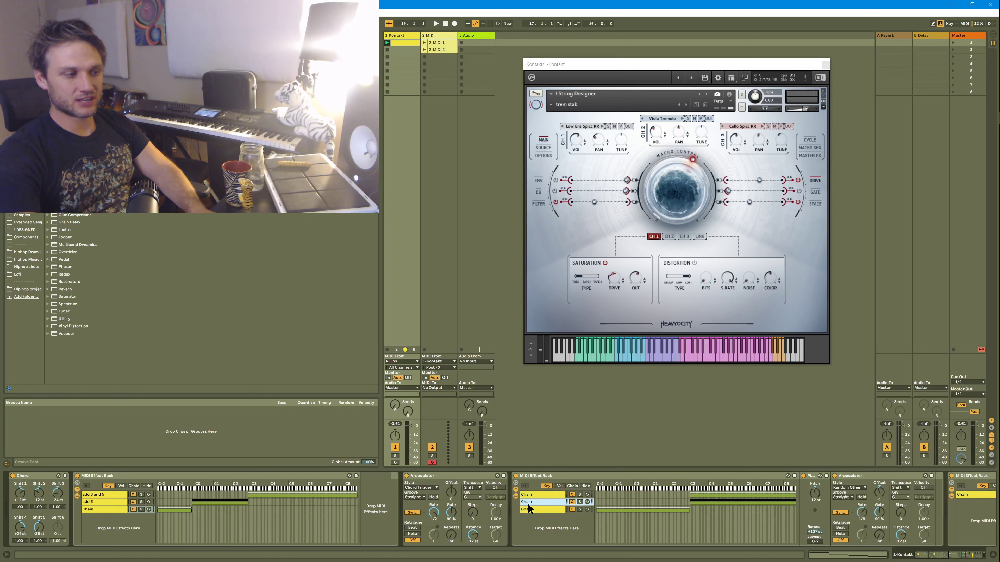
pyautogui.doubleClick(562, 474)
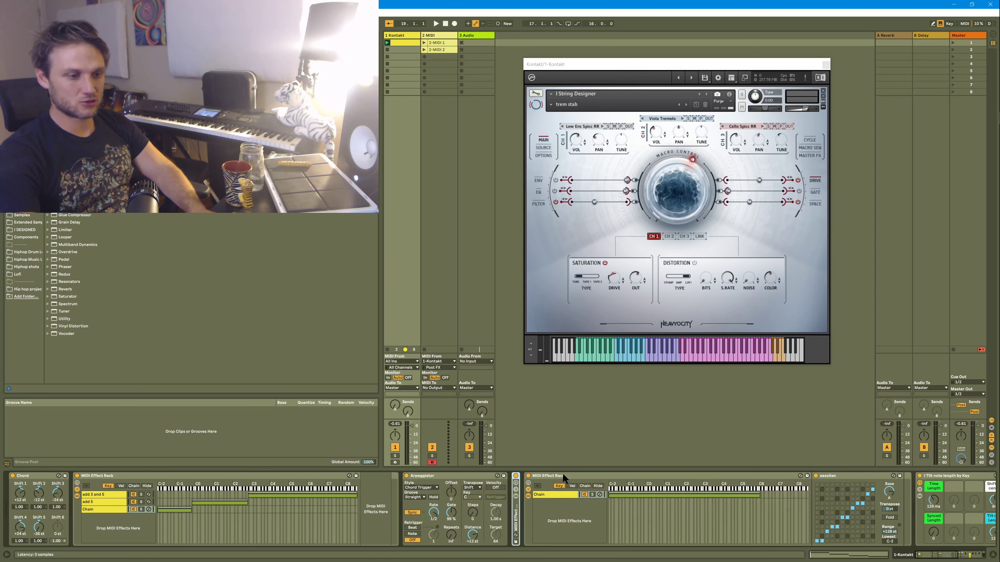
pyautogui.click(829, 476)
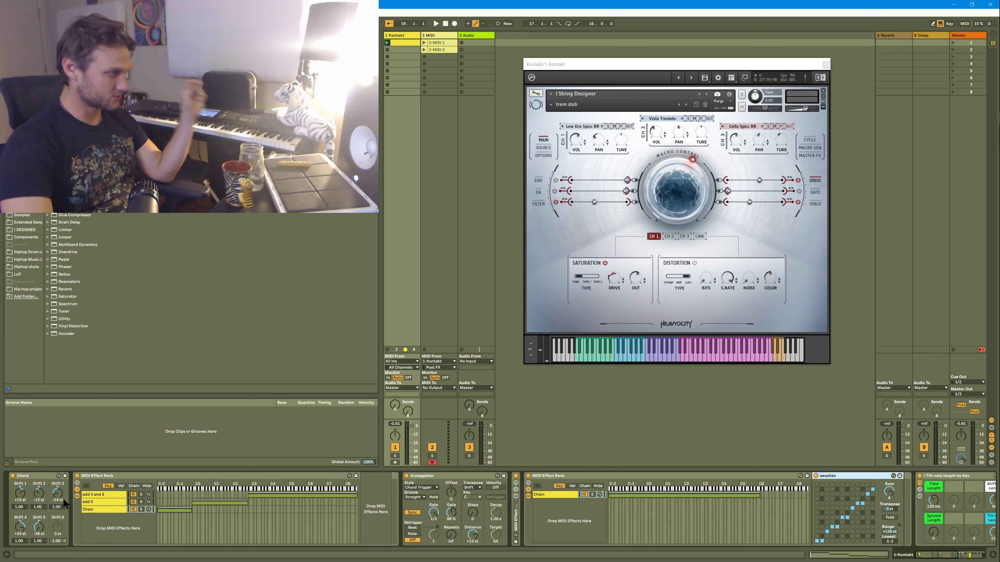
pyautogui.click(114, 494)
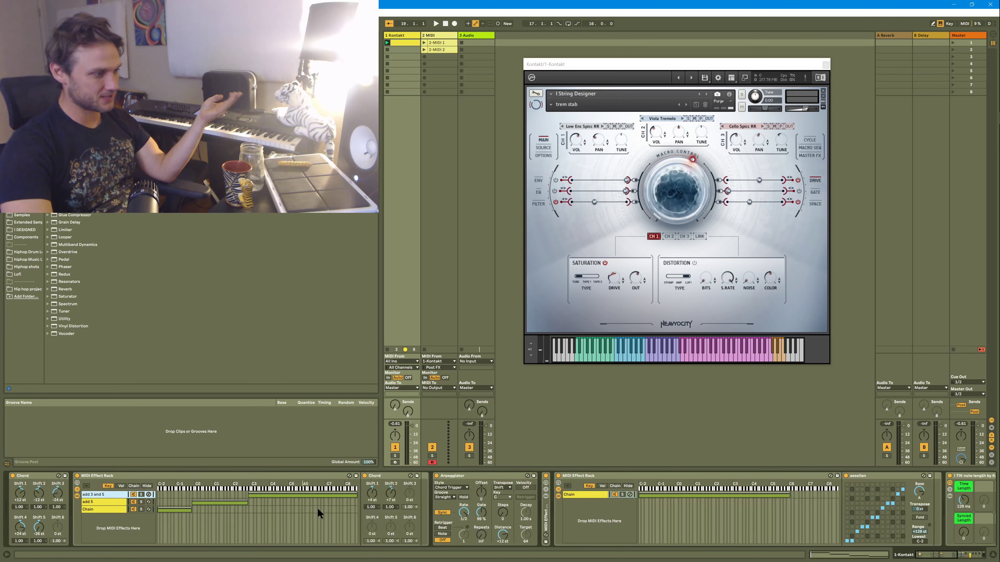
pyautogui.click(372, 501)
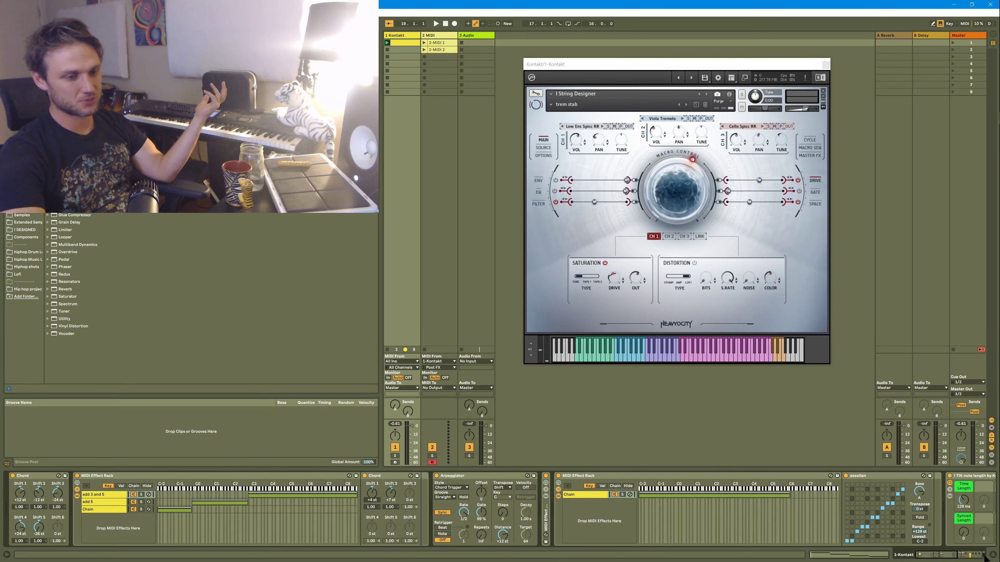
pyautogui.click(960, 556)
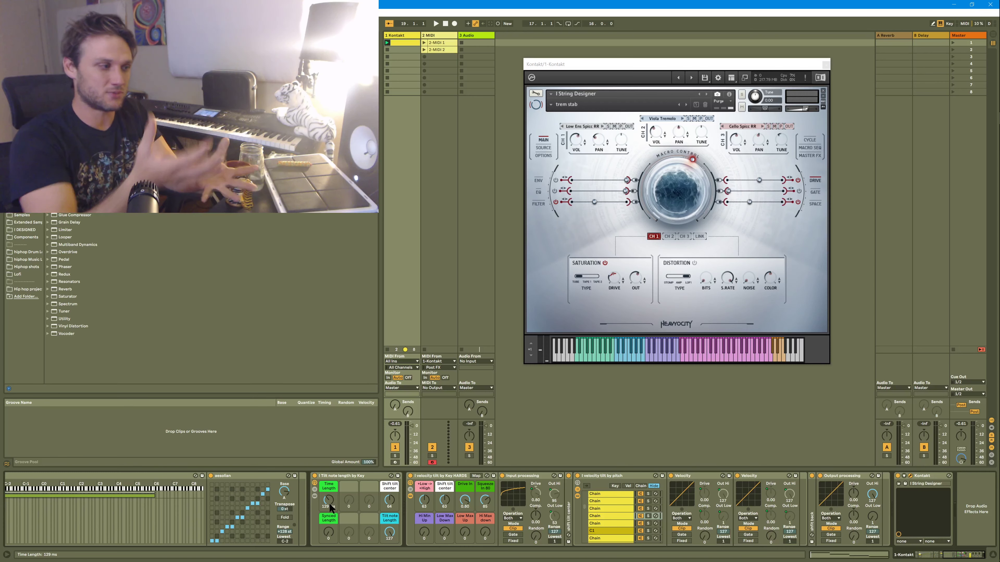
# Open the 2-MIDI 2 clip and select the notes of its first chord to inspect how their lengths vary by pitch.
pyautogui.doubleClick(441, 50)
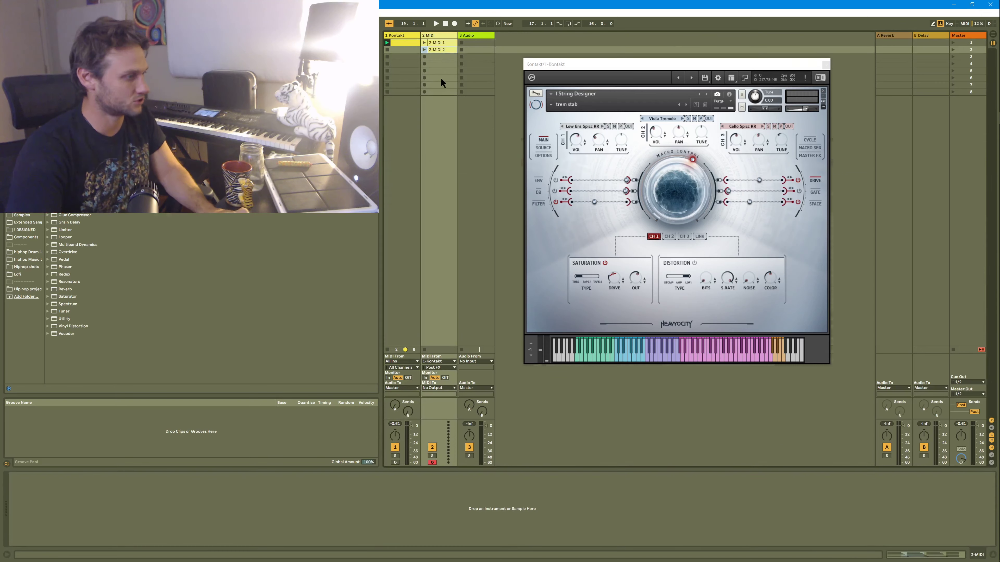
pyautogui.click(271, 261)
pyautogui.click(230, 254)
pyautogui.moveTo(228, 254); pyautogui.dragTo(277, 470)
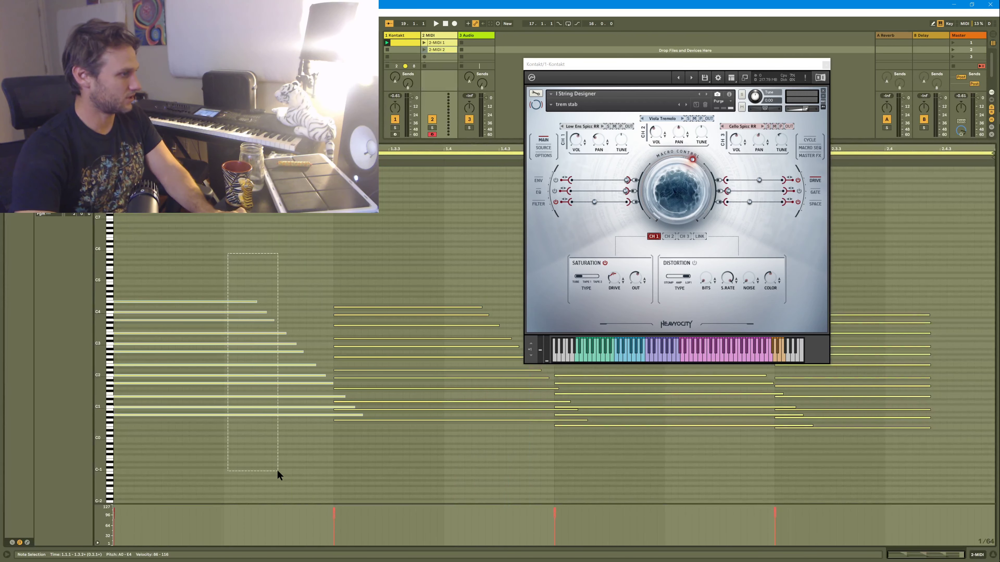
# Record the Kontakt track's arpeggiated MIDI output into the third clip slot of the 2 MIDI track.
pyautogui.click(425, 57)
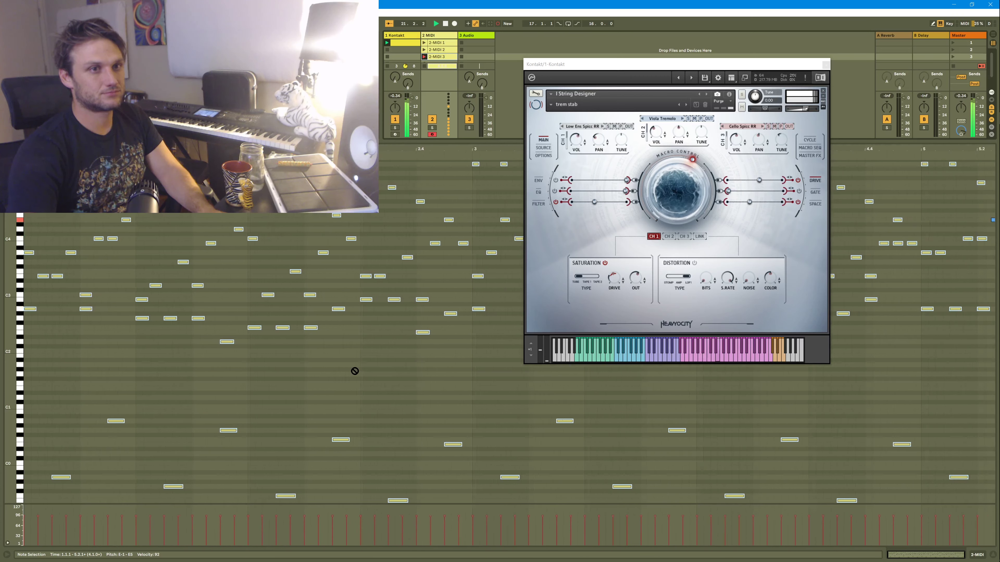
pyautogui.press('space')
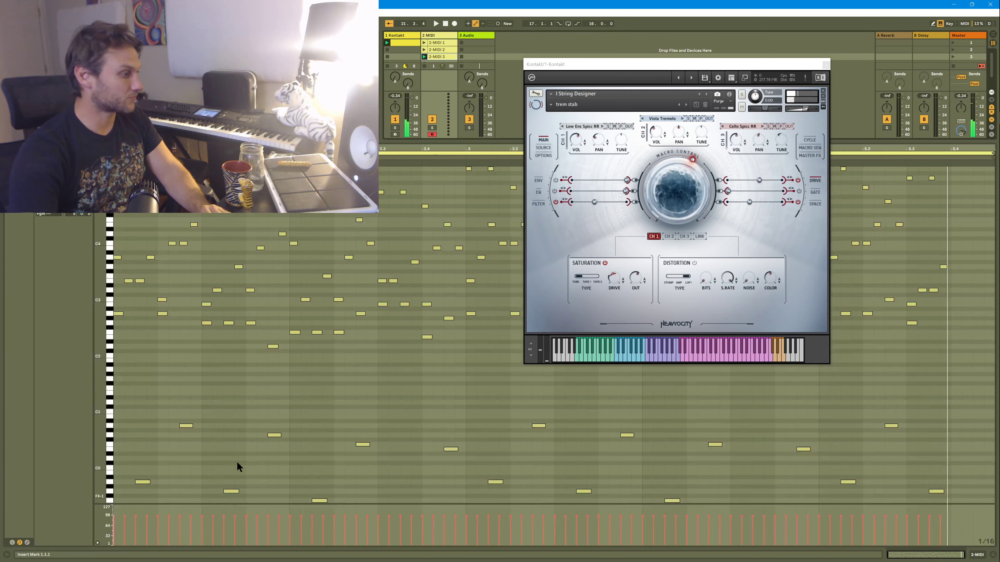
# Enlarge the velocity lane of the newly recorded clip to inspect its note velocities, and return to the device view.
pyautogui.click(234, 491)
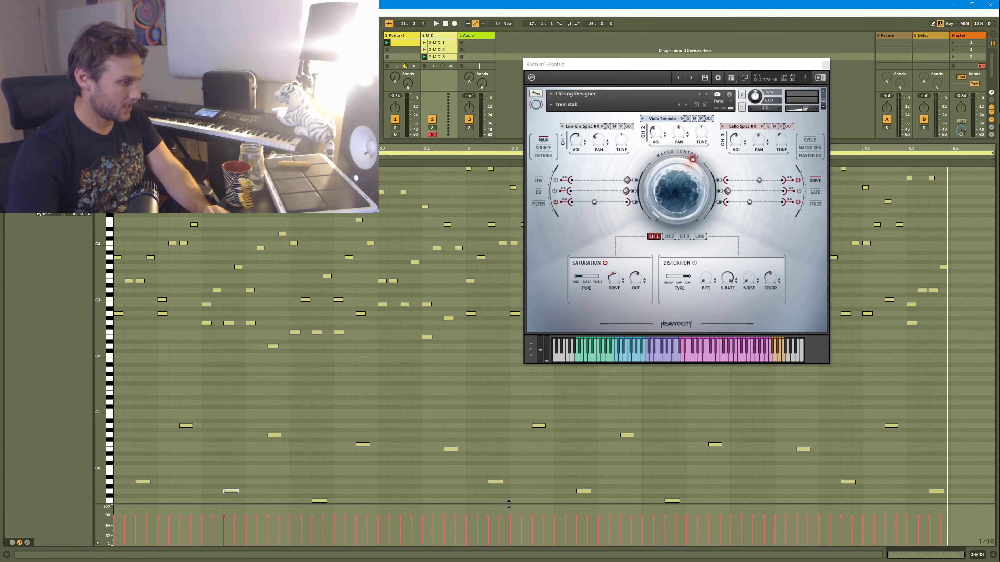
pyautogui.moveTo(509, 503); pyautogui.dragTo(492, 391)
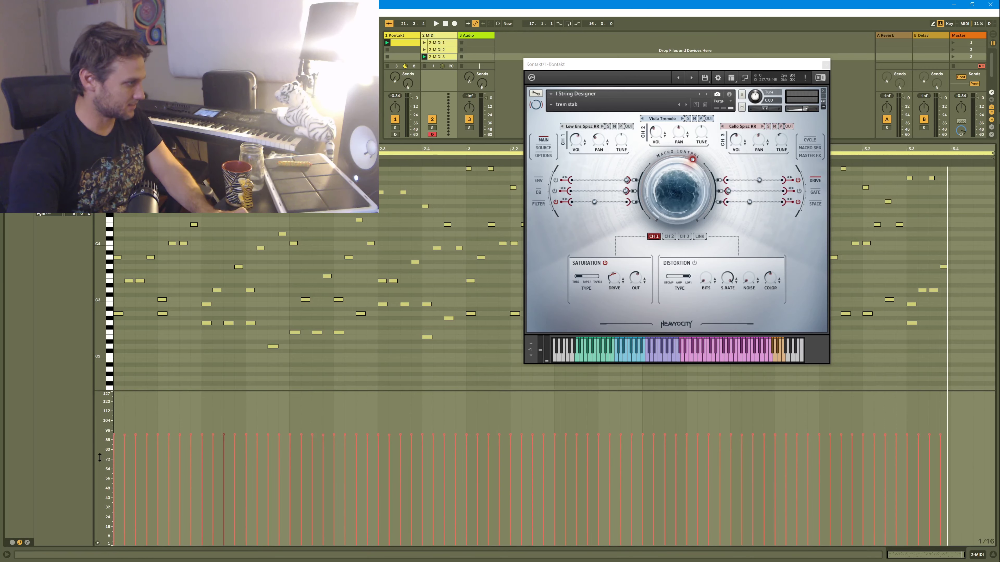
pyautogui.hotkey('shift', 'Tab')
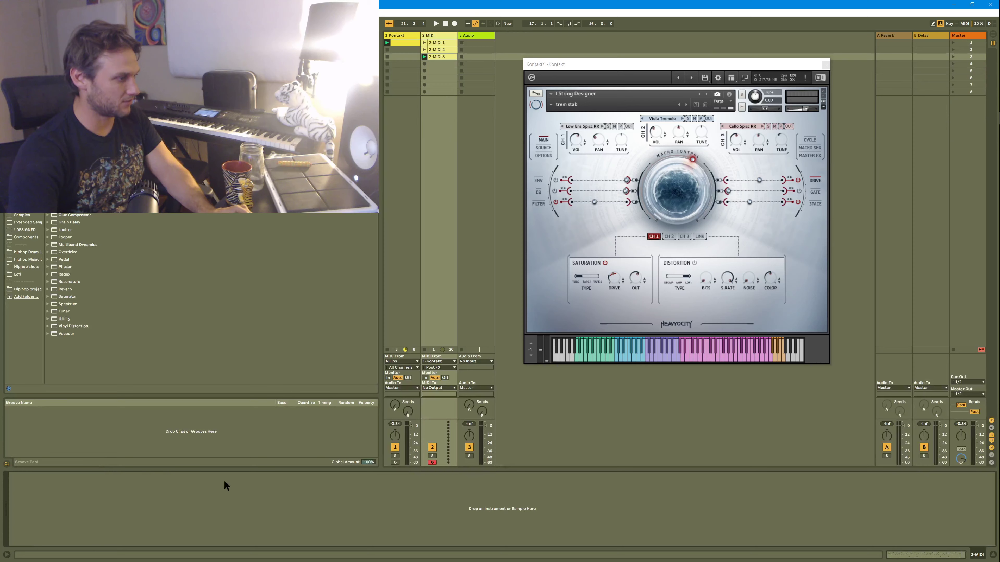
# Set the Kontakt track's velocity tilt Low -> High macro to 22, and record its MIDI output into the 2 MIDI track's fourth clip slot.
pyautogui.click(407, 39)
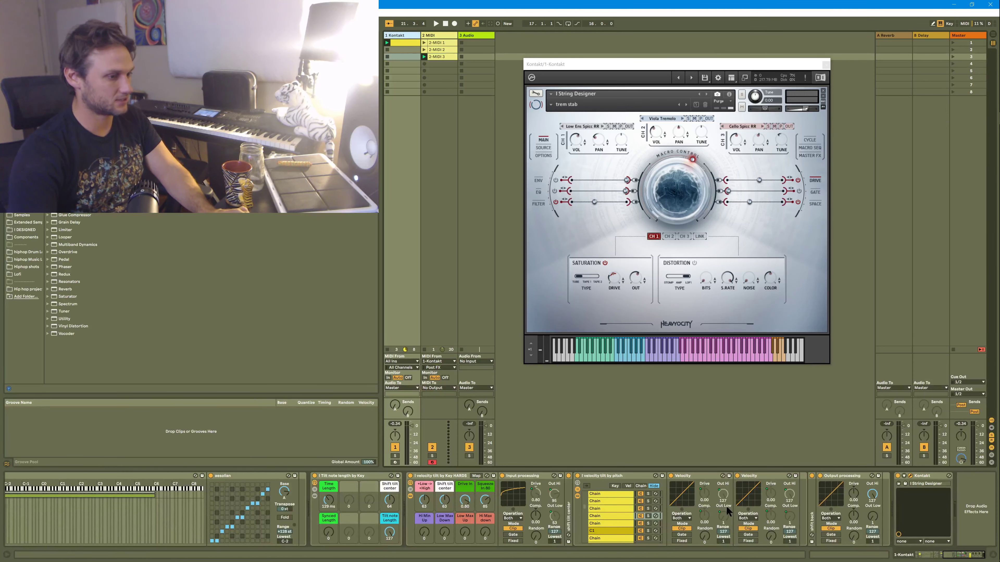
pyautogui.moveTo(419, 506); pyautogui.dragTo(420, 507)
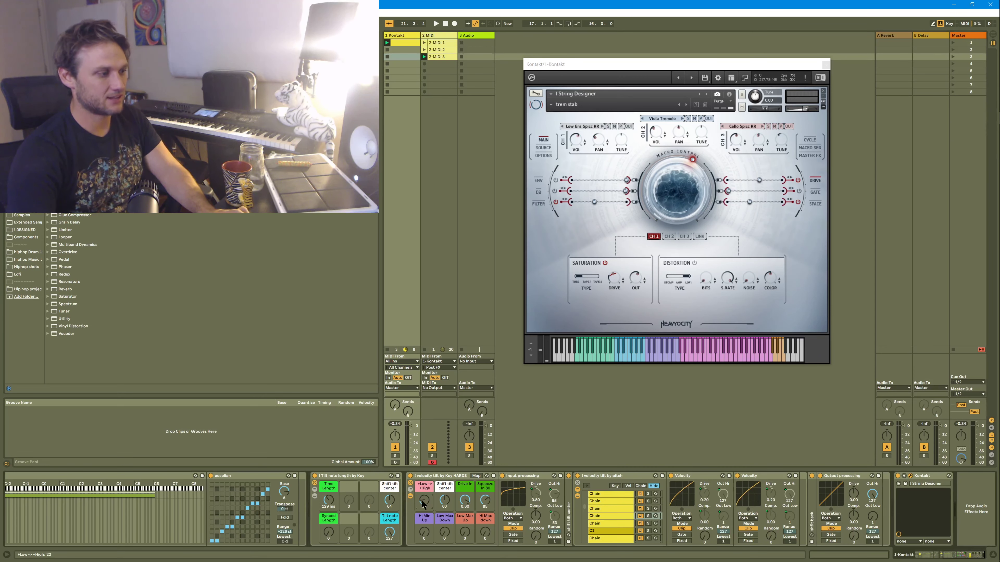
pyautogui.click(424, 64)
pyautogui.doubleClick(437, 64)
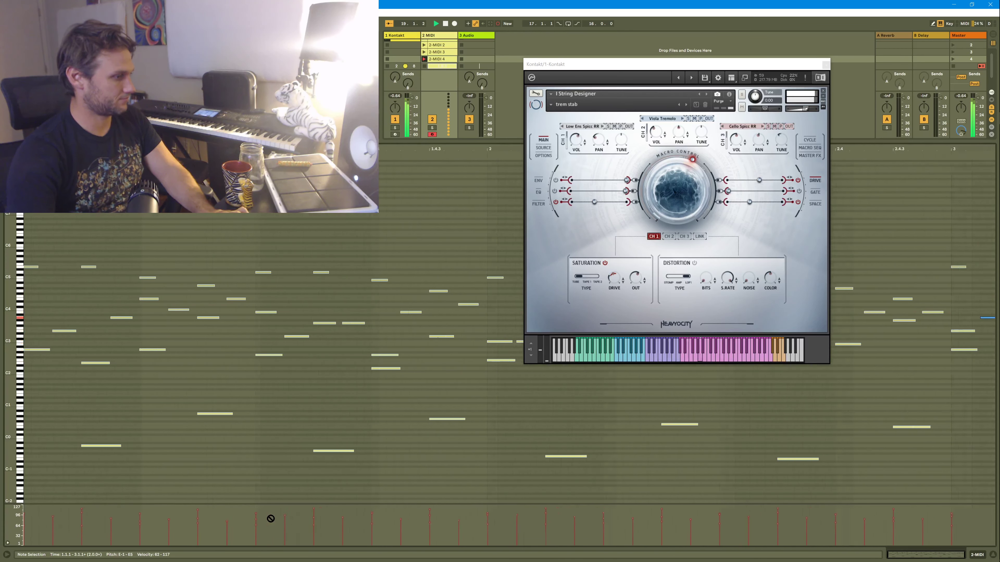
pyautogui.press('space')
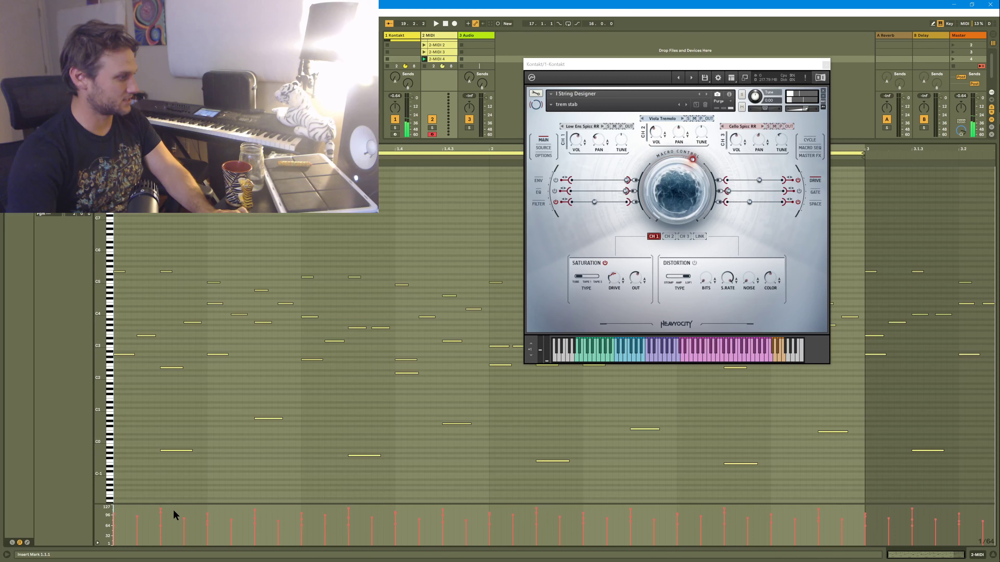
# Select the lowest and highest notes at beat 1.1.3 of the new clip in turn to compare their velocities.
pyautogui.moveTo(174, 511); pyautogui.dragTo(382, 532)
pyautogui.click(383, 532)
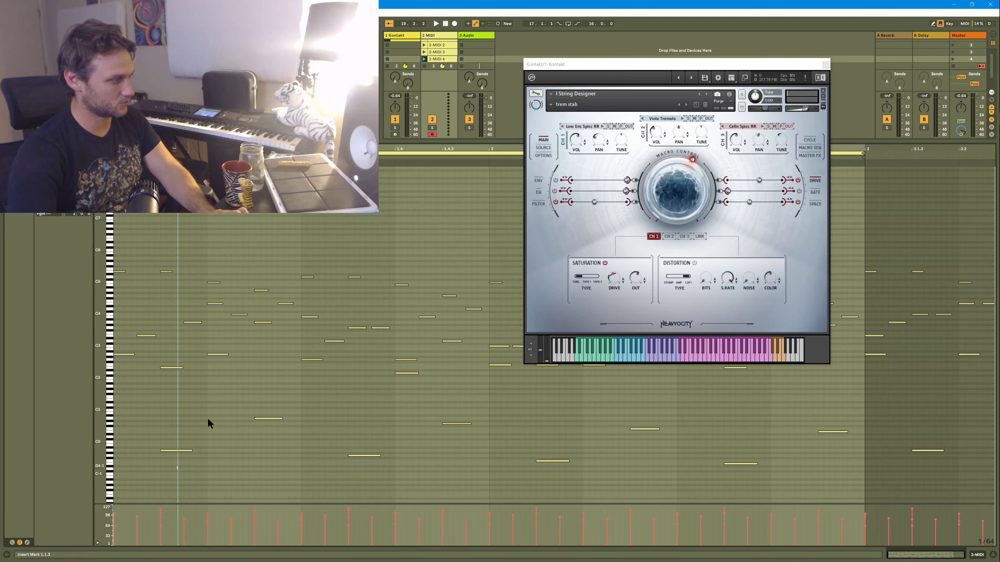
pyautogui.moveTo(176, 471); pyautogui.dragTo(210, 415)
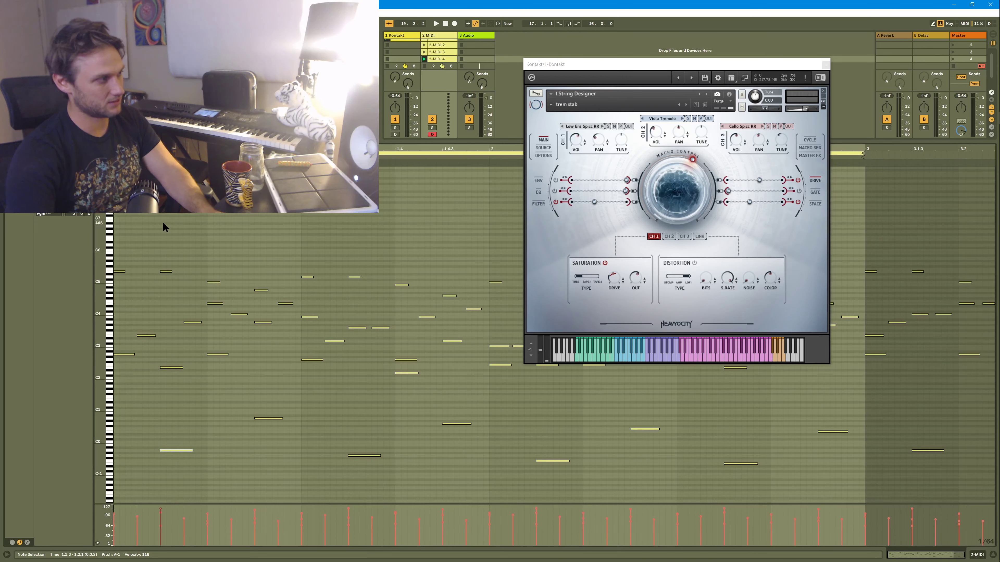
pyautogui.moveTo(175, 287); pyautogui.dragTo(175, 287)
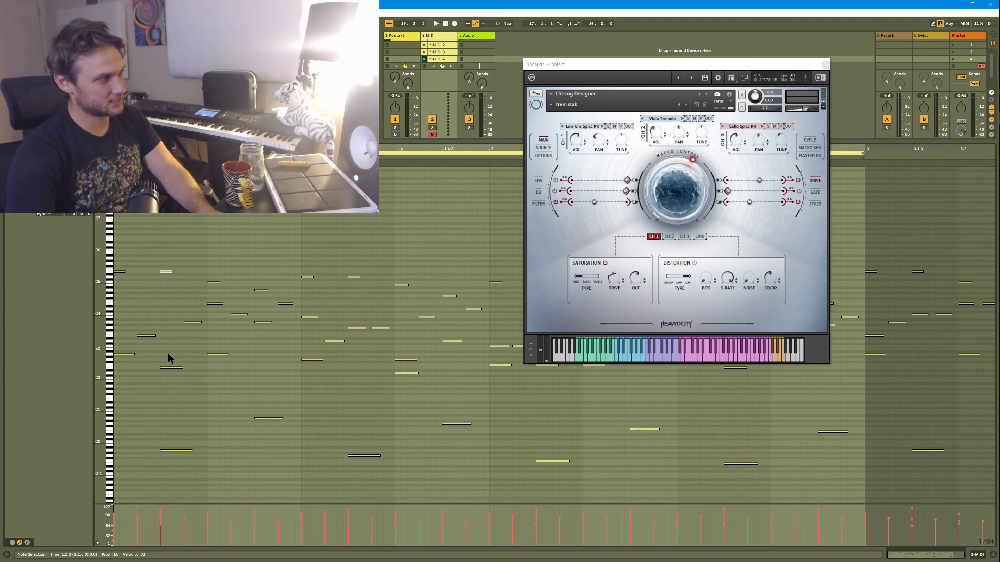
pyautogui.moveTo(176, 399); pyautogui.dragTo(201, 486)
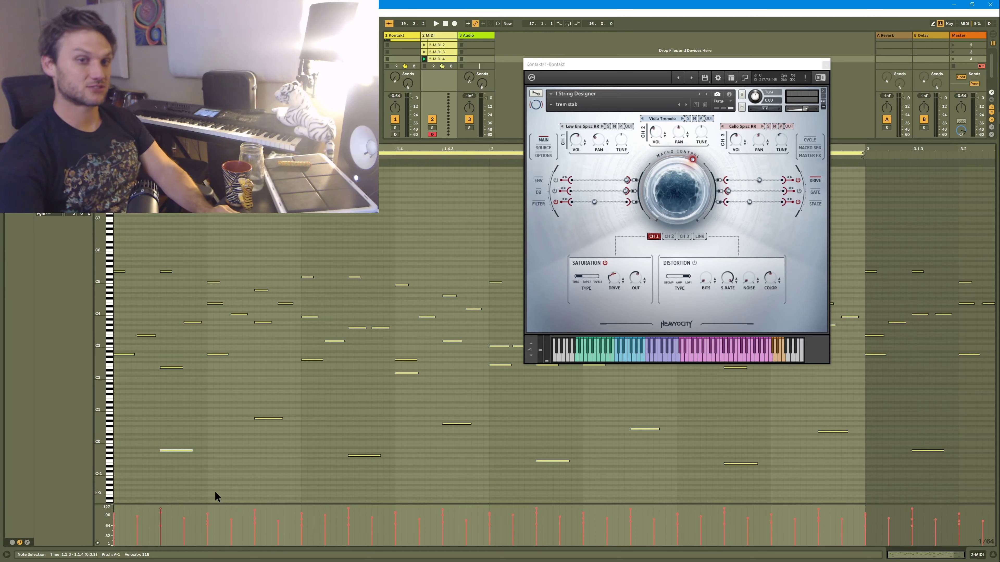